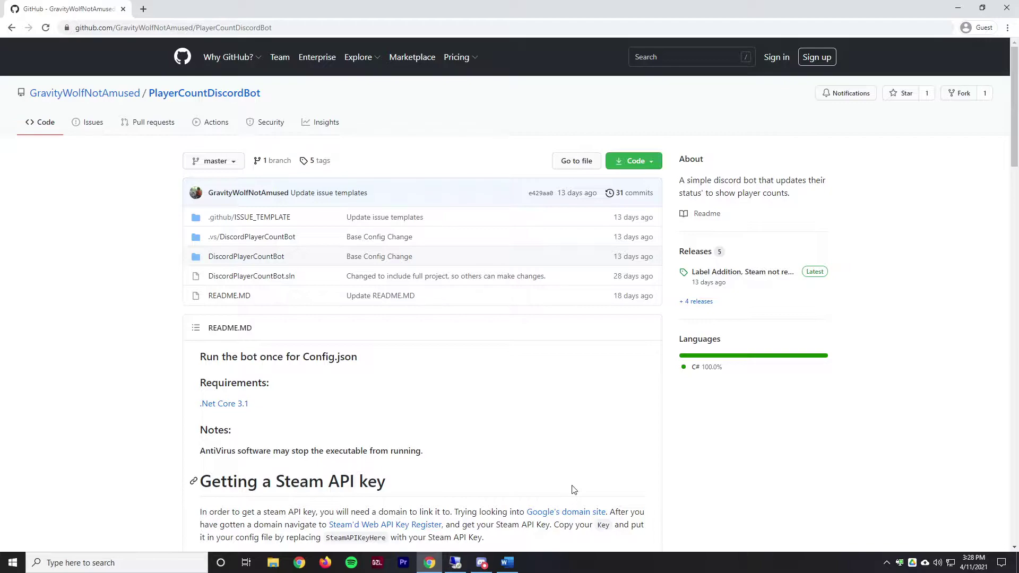
Switch to Discord and view the profile of the Test Server 2 [Dev/Test] player count bot
left_click(482, 564)
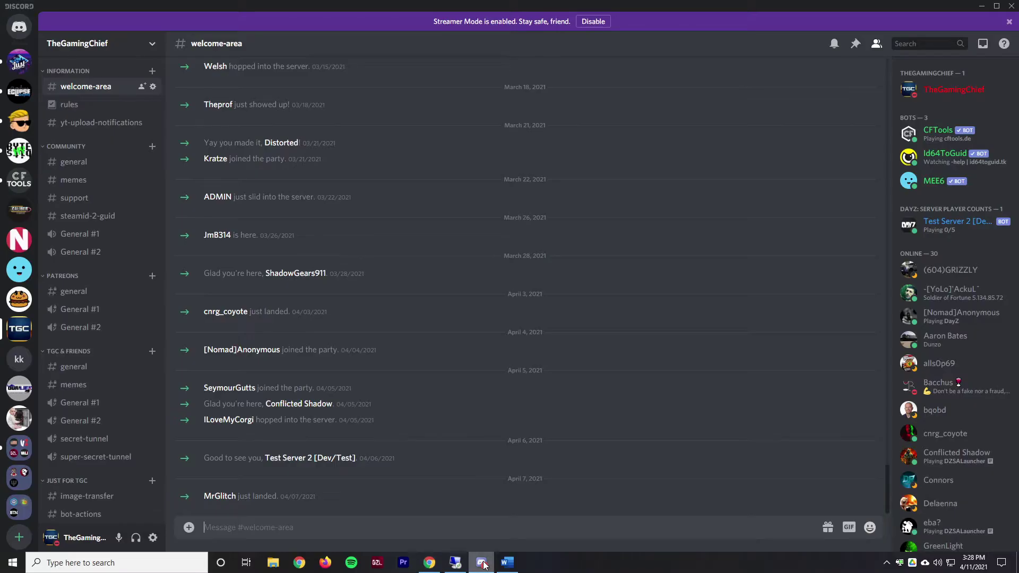
left_click(966, 234)
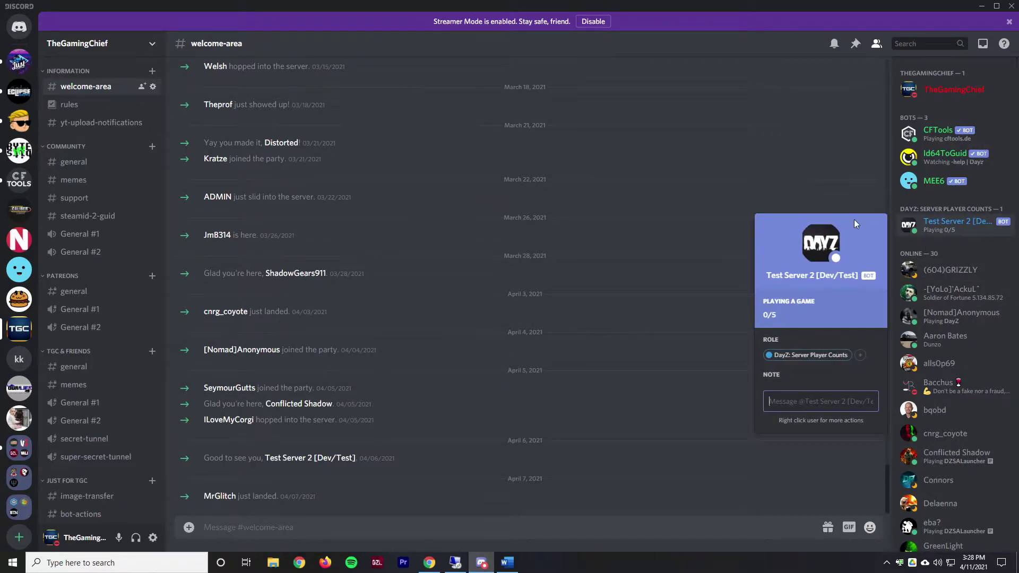
left_click(829, 200)
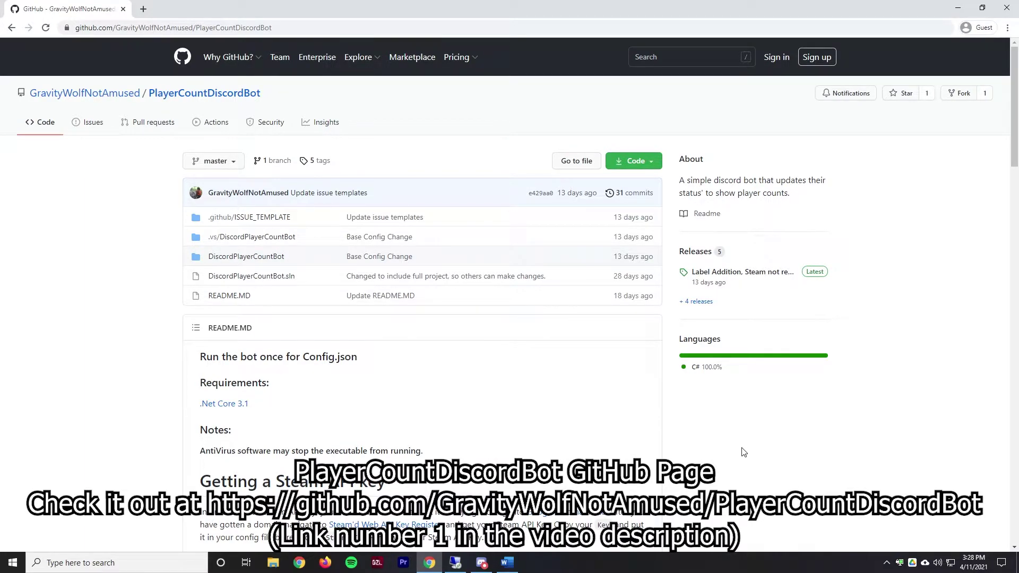
Copy the .Net Core 3.1 link from the GitHub readme and switch to Chrome on the TGCGameServer remote desktop to download the installer
mouse_move(100, 97)
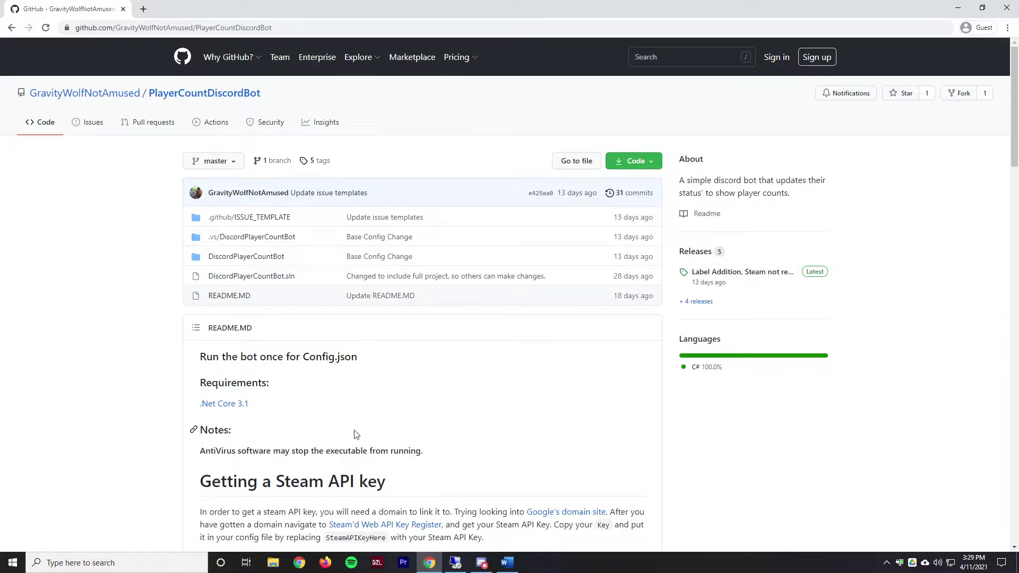
right_click(238, 404)
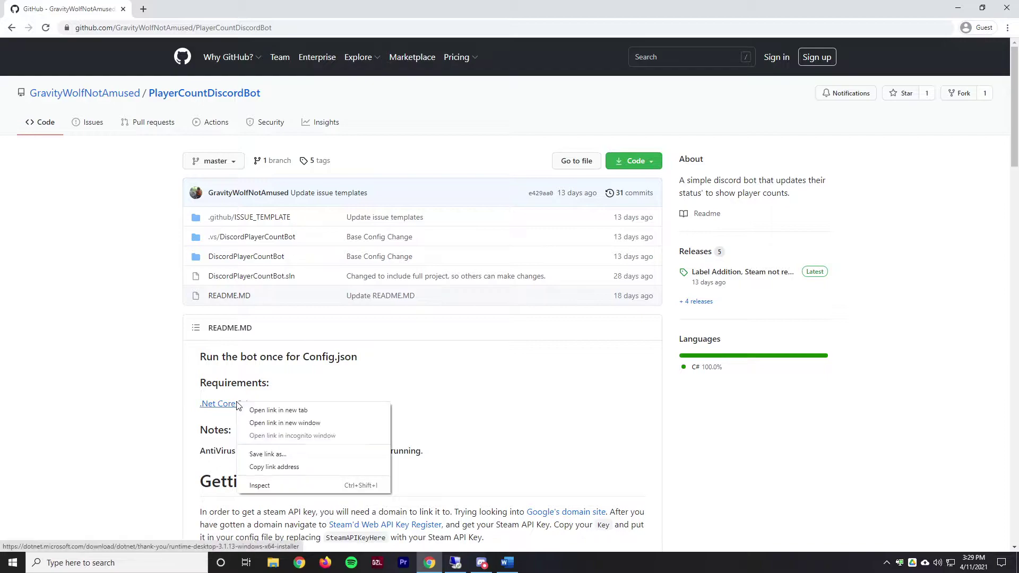
left_click(295, 465)
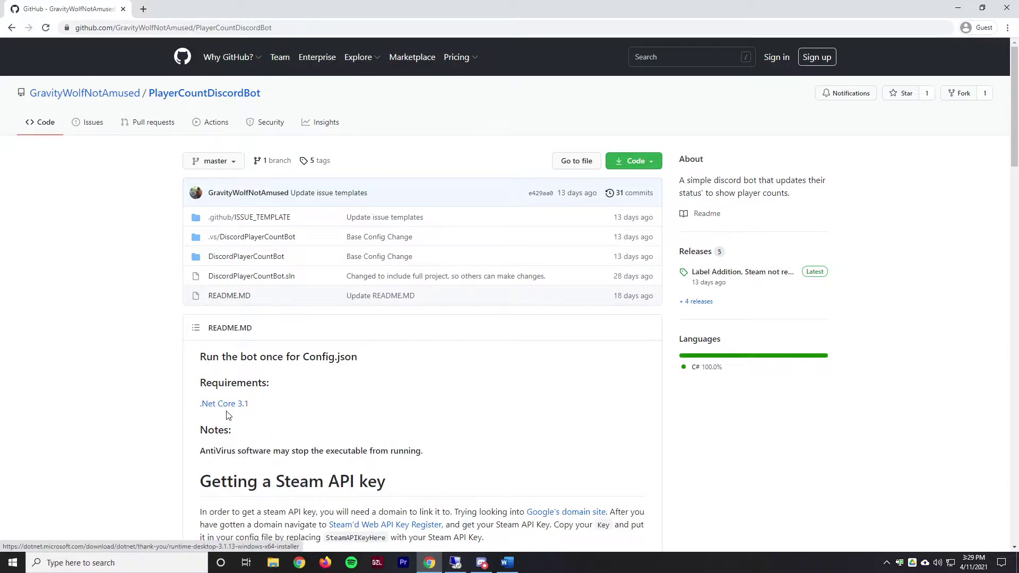
left_click(455, 563)
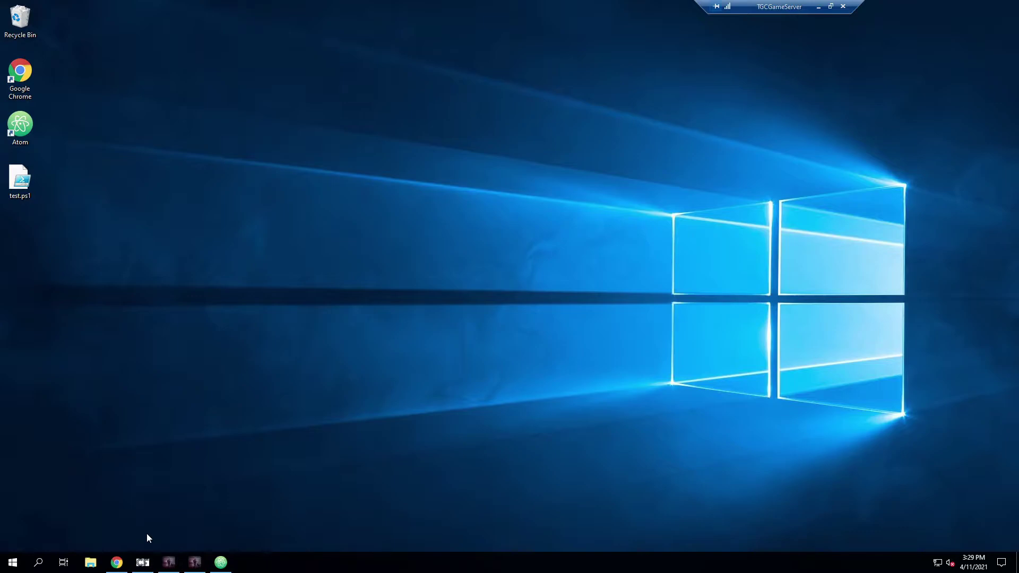
left_click(117, 563)
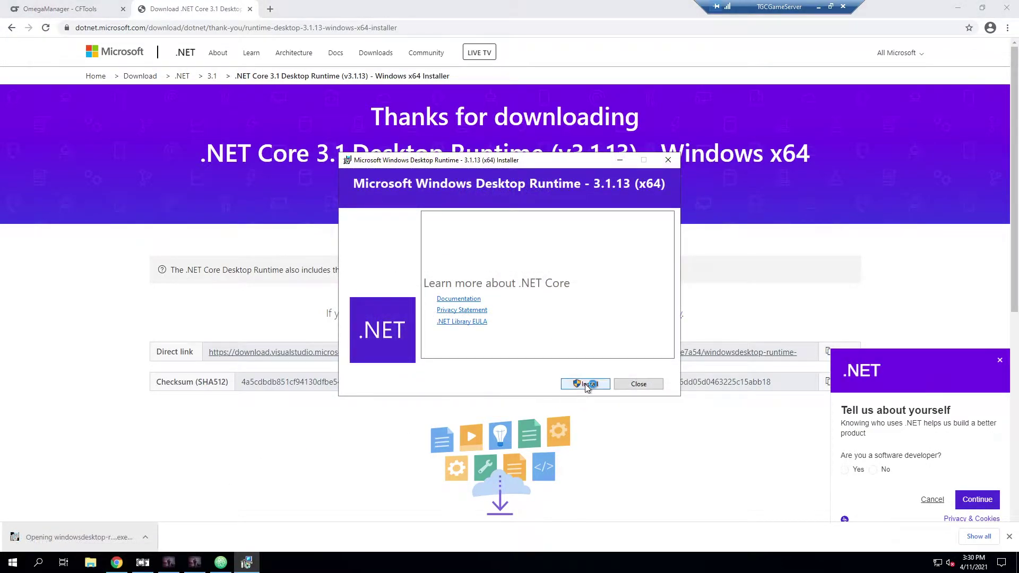
Install Microsoft Windows Desktop Runtime 3.1.13 (x64), authorising it with the admin user name and password, and close the installer and download page
left_click(587, 384)
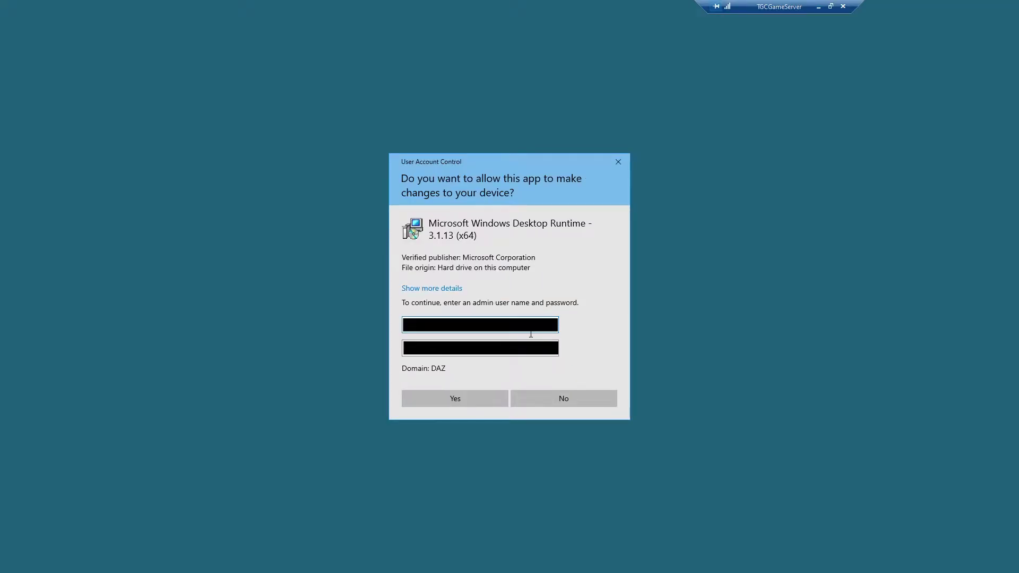
key("Tab")
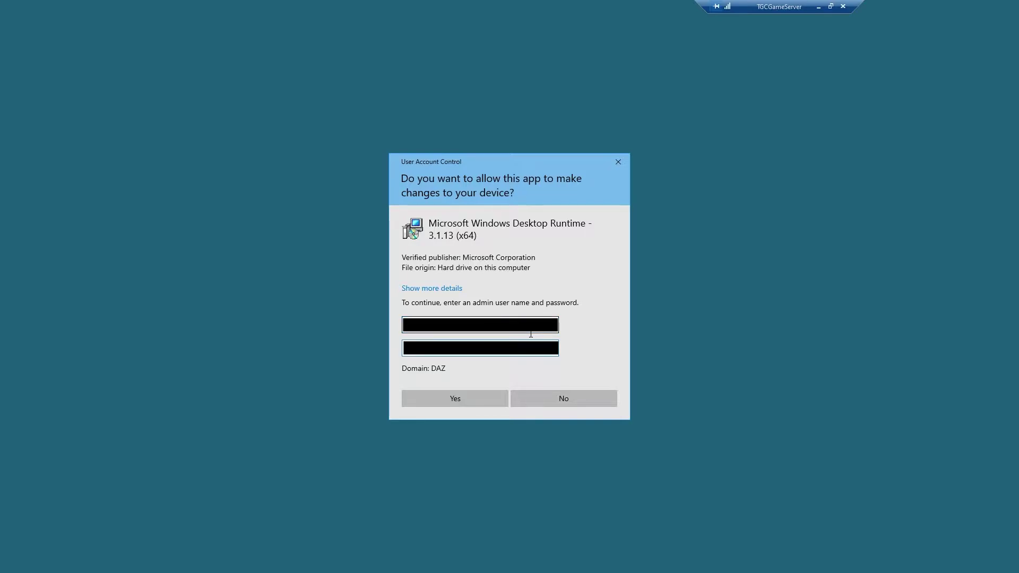
key("Return")
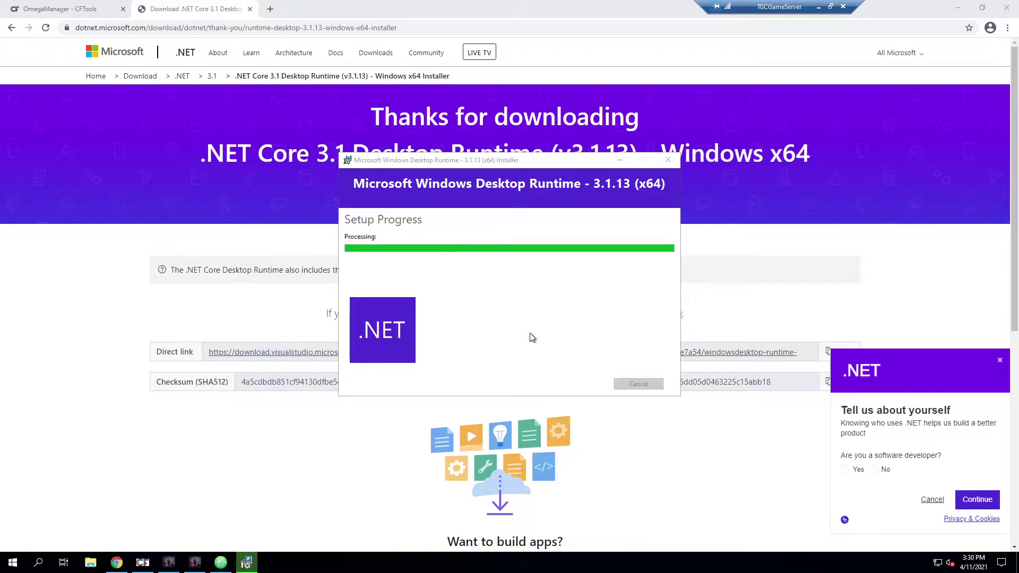
left_click(648, 385)
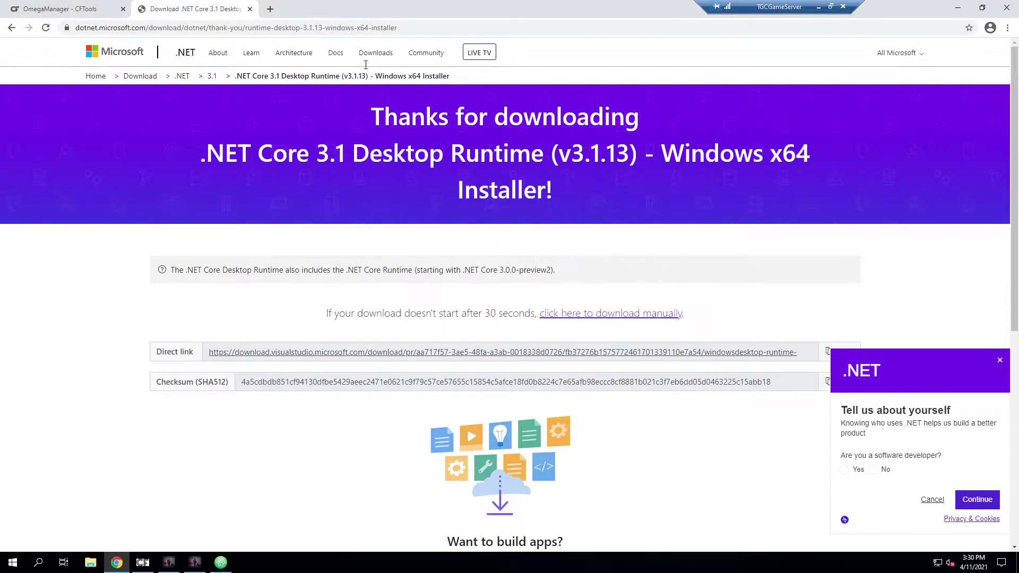
left_click(250, 9)
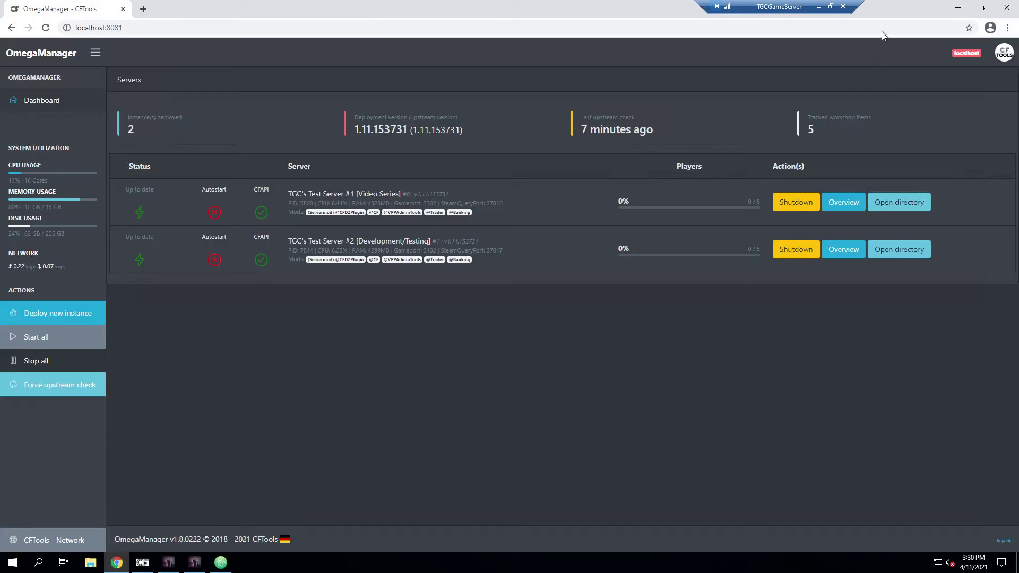
Return to the local PlayerCountDiscordBot GitHub page and copy the link address of the repository's ZIP download
left_click(819, 8)
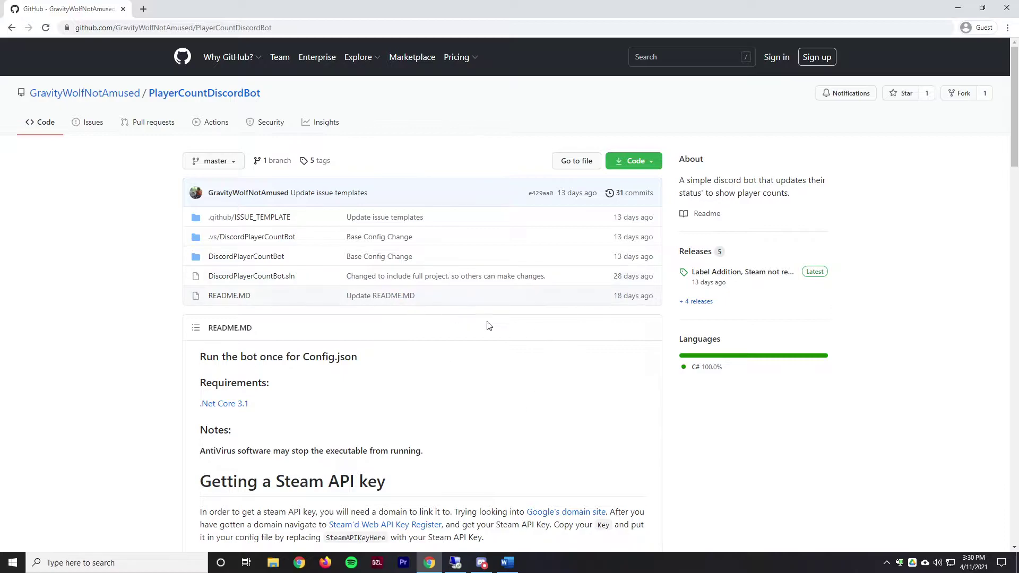
left_click(628, 165)
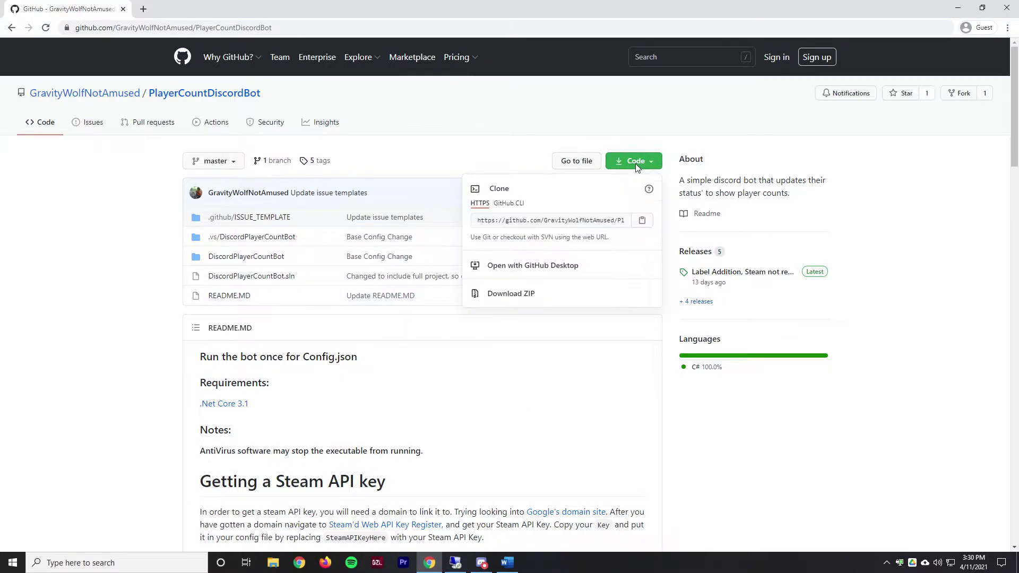
right_click(533, 296)
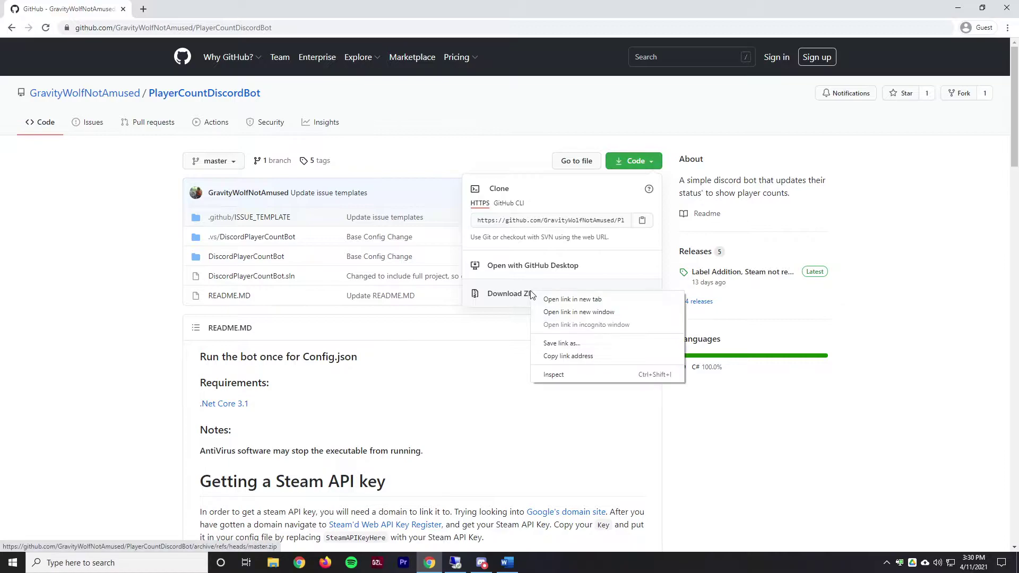
left_click(579, 356)
Switch to the TGCGameServer remote desktop and download the repository ZIP from the copied link in a new browser tab
left_click(457, 563)
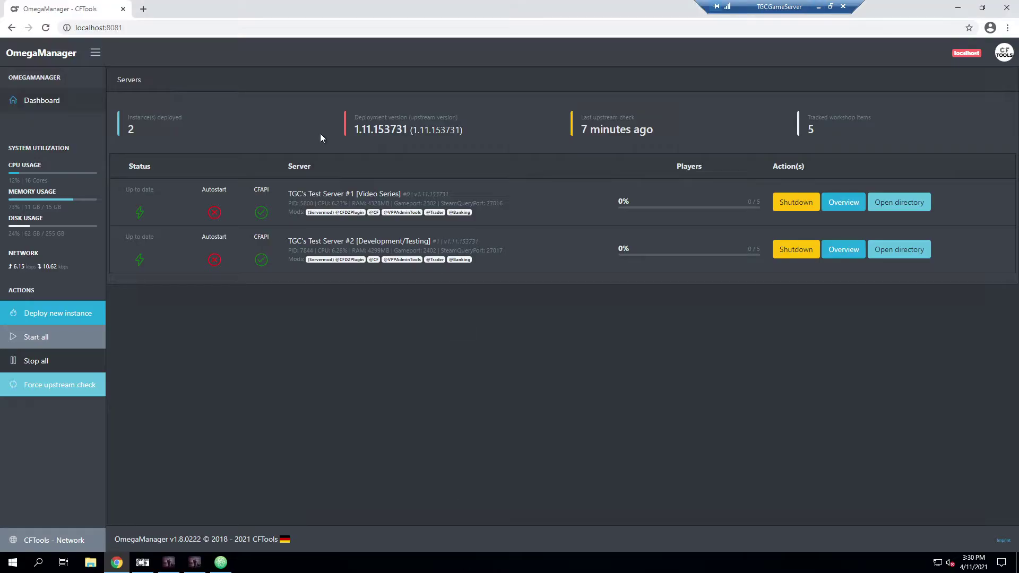
left_click(145, 7)
key("ctrl+v")
key("Return")
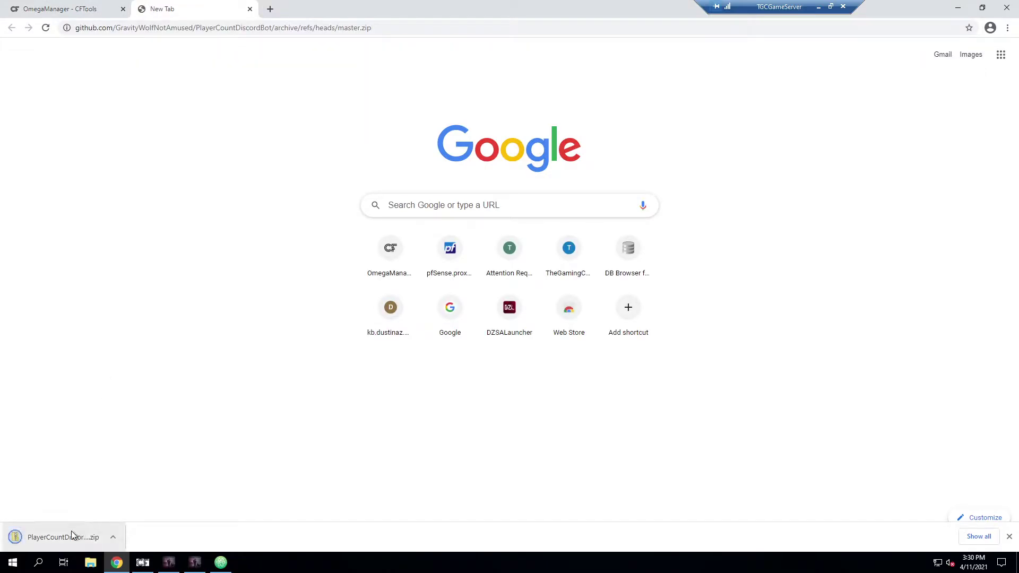
Extract the PlayerCountDiscordBot-master folder from the downloaded ZIP to the server's desktop and close the archive
left_click(66, 537)
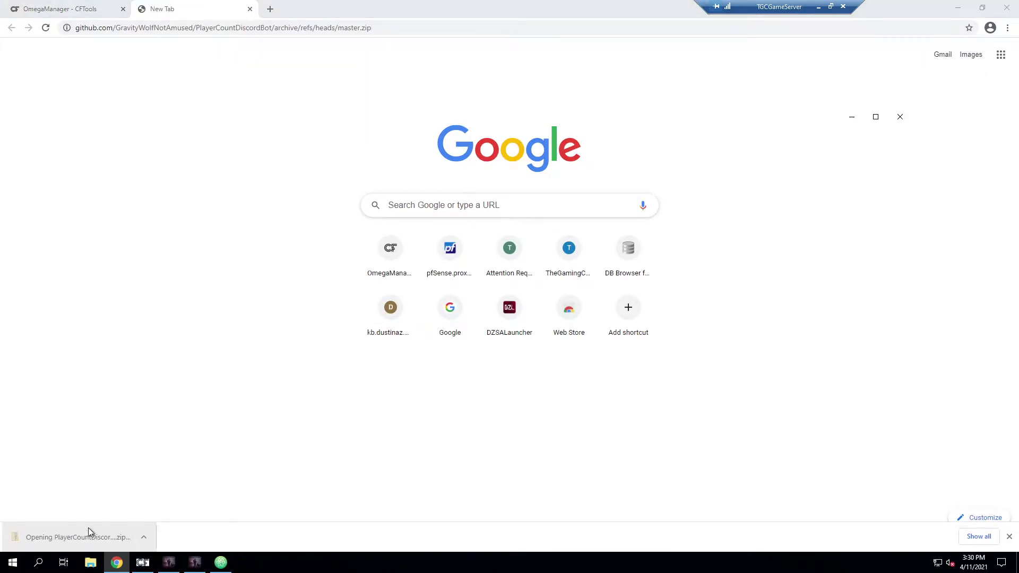
left_click(958, 8)
left_click(530, 180)
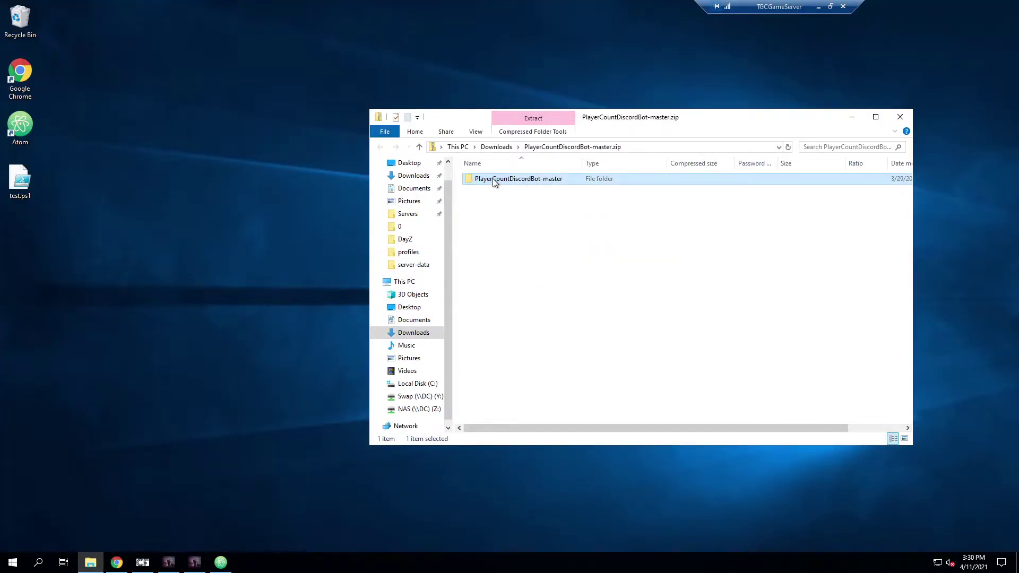
left_click_drag(492, 178, 74, 227)
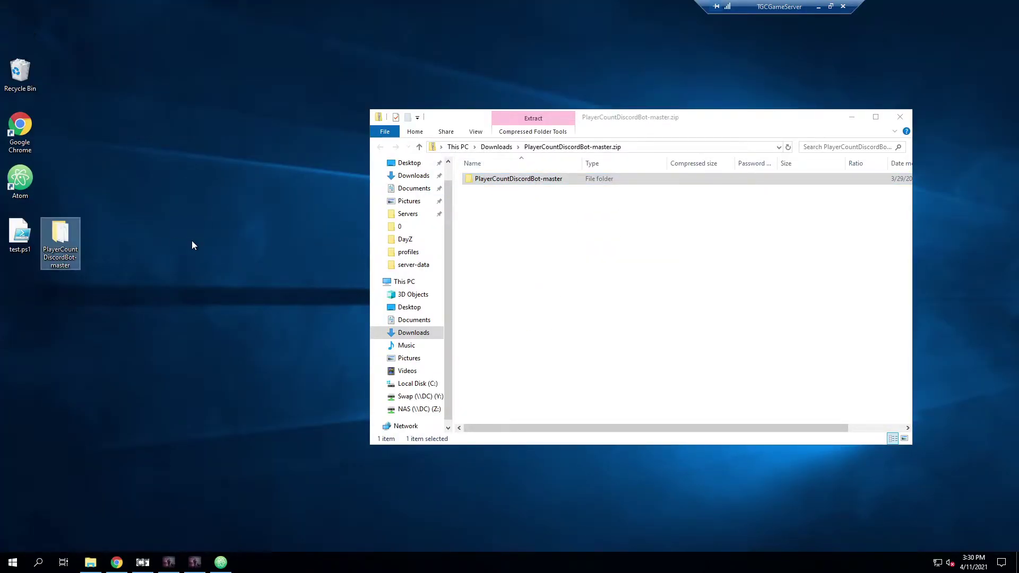
left_click(900, 117)
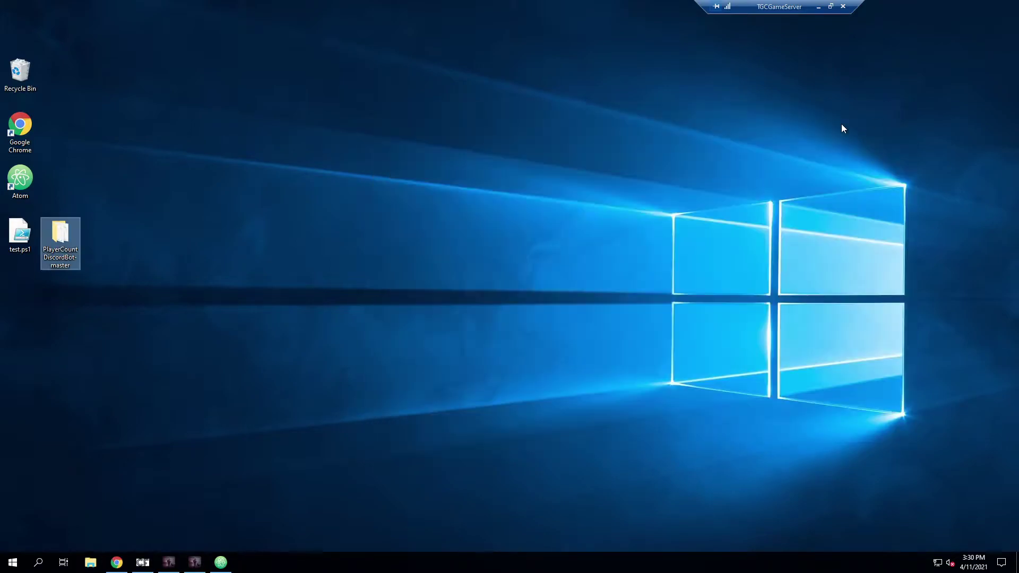
left_click(257, 261)
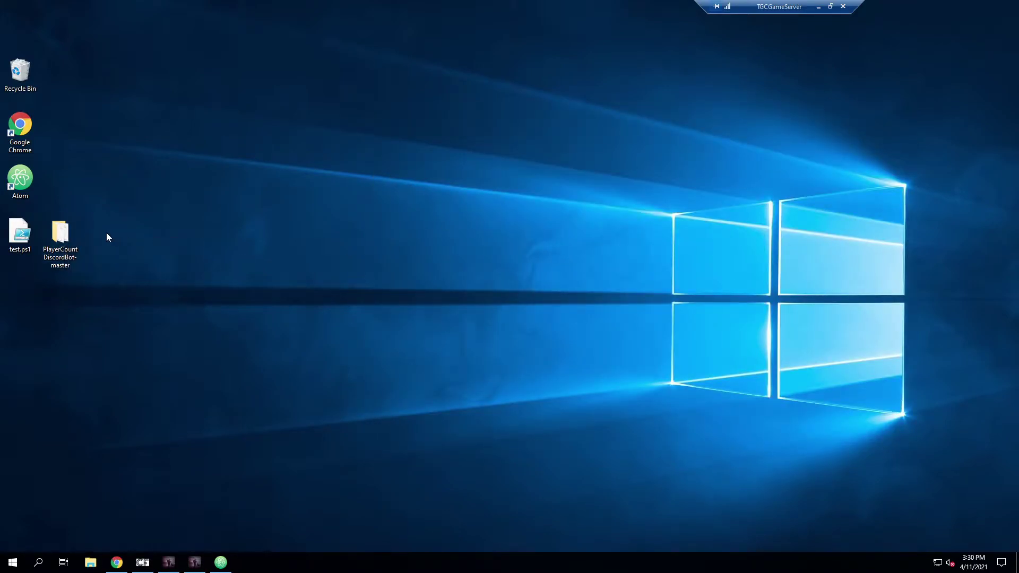
Open Config.json in Atom from PlayerCountDiscordBot-master\DiscordPlayerCountBot\bin\Debug\netcoreapp3.1
double_click(73, 236)
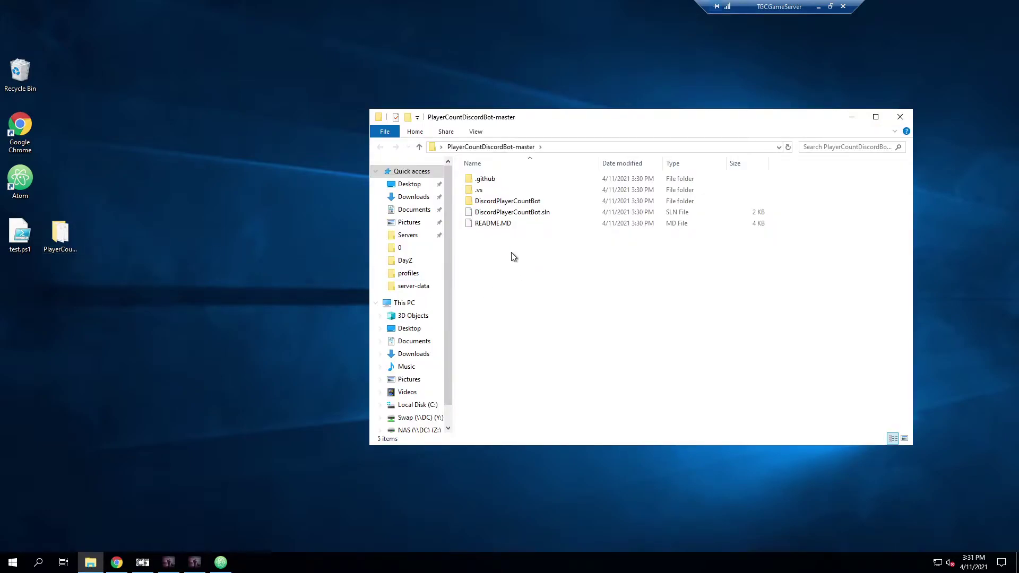
left_click(507, 223)
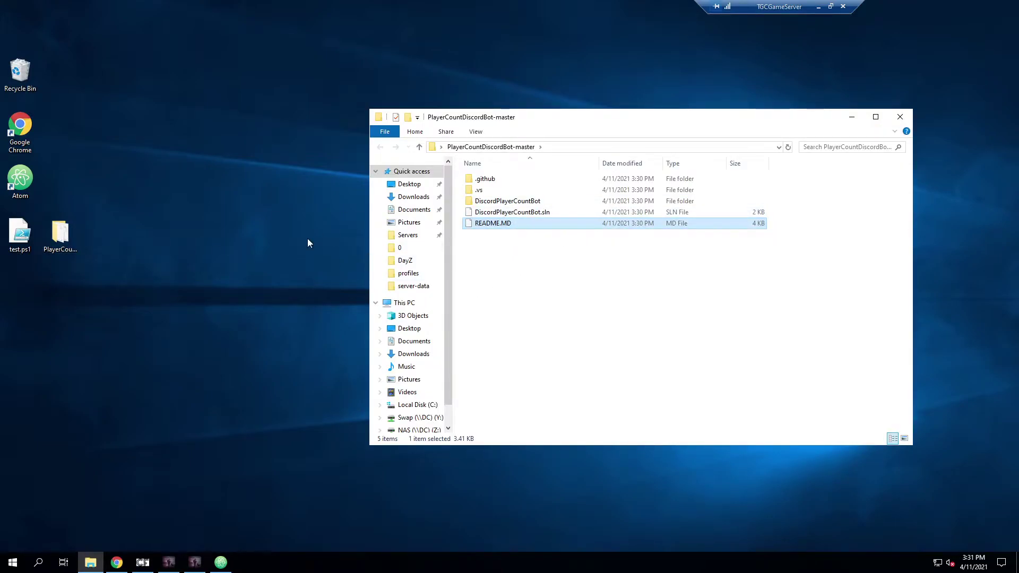
left_click(527, 214)
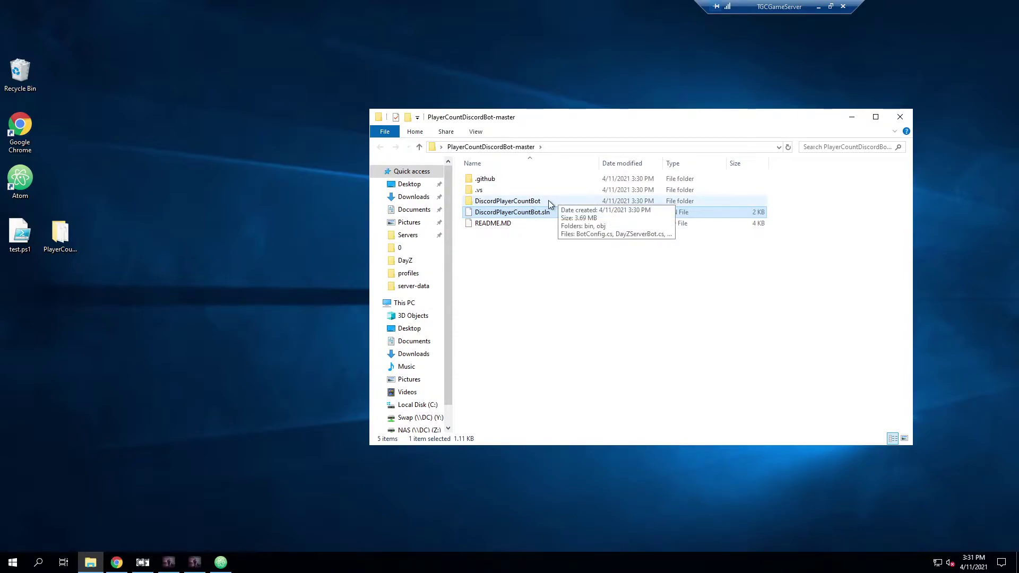
double_click(548, 201)
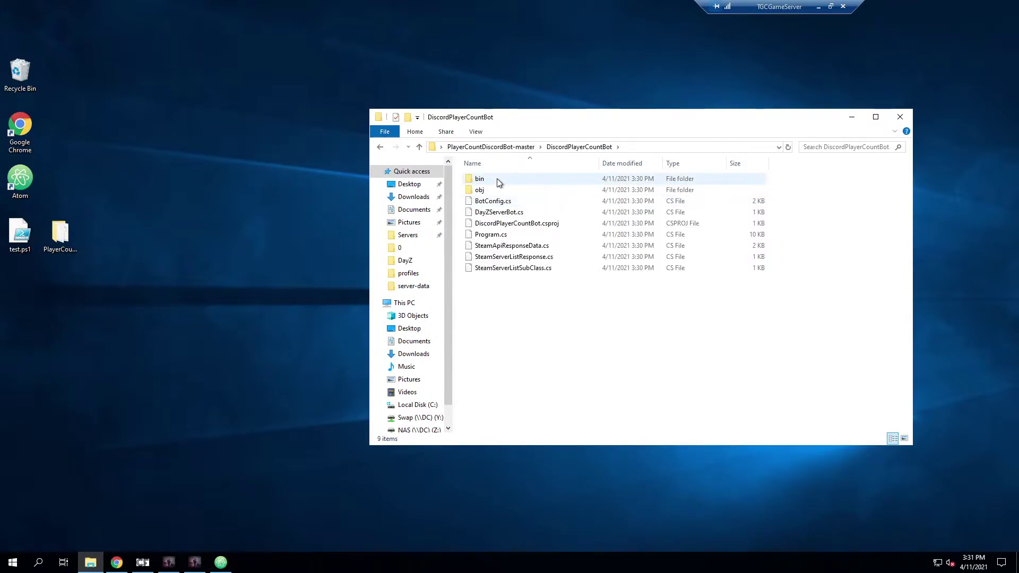
left_click(497, 179)
double_click(498, 179)
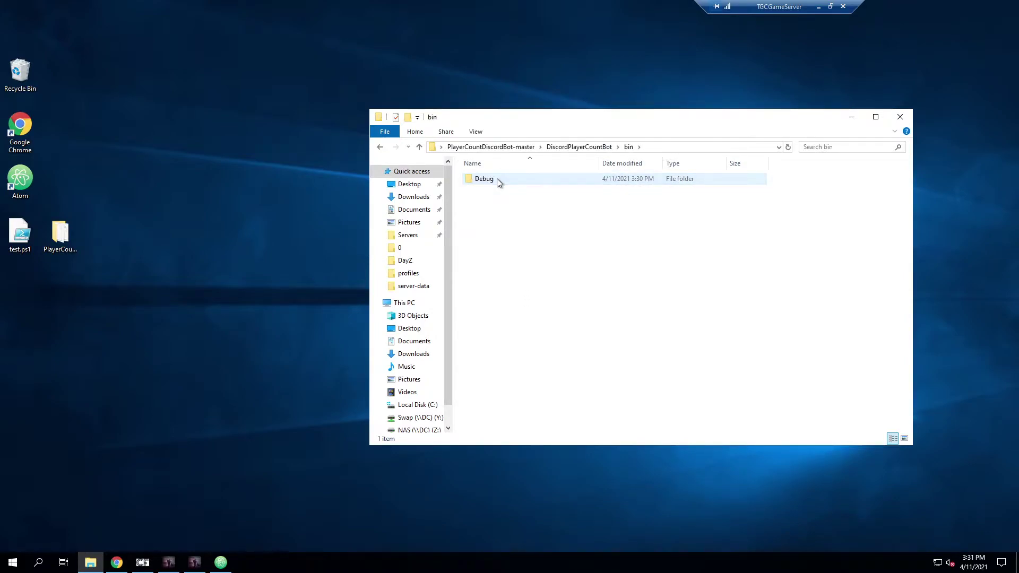
double_click(497, 179)
double_click(534, 180)
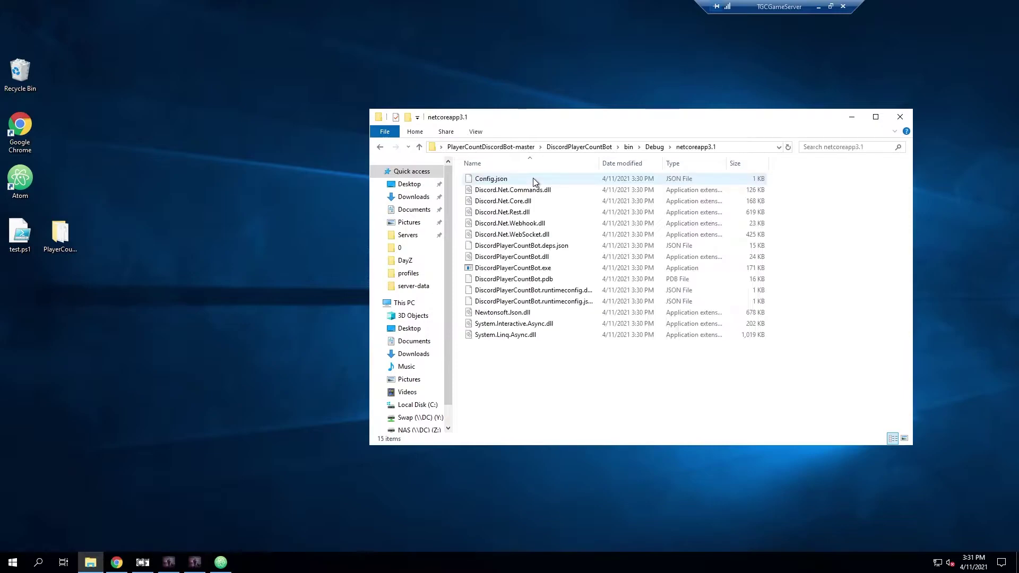
left_click(537, 178)
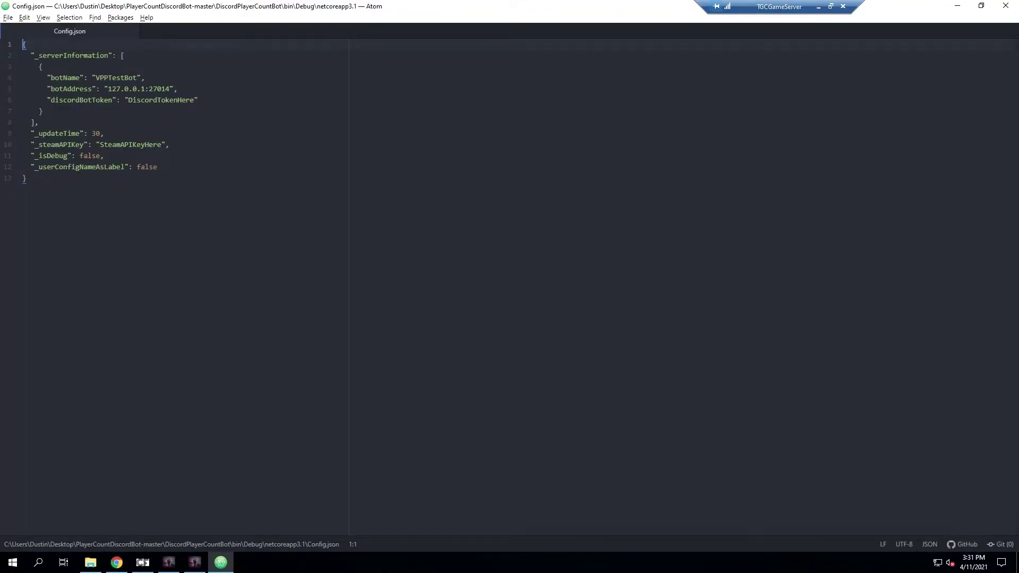
Set the botName value in Config.json to "DayZ Video Series Bot"
double_click(109, 79)
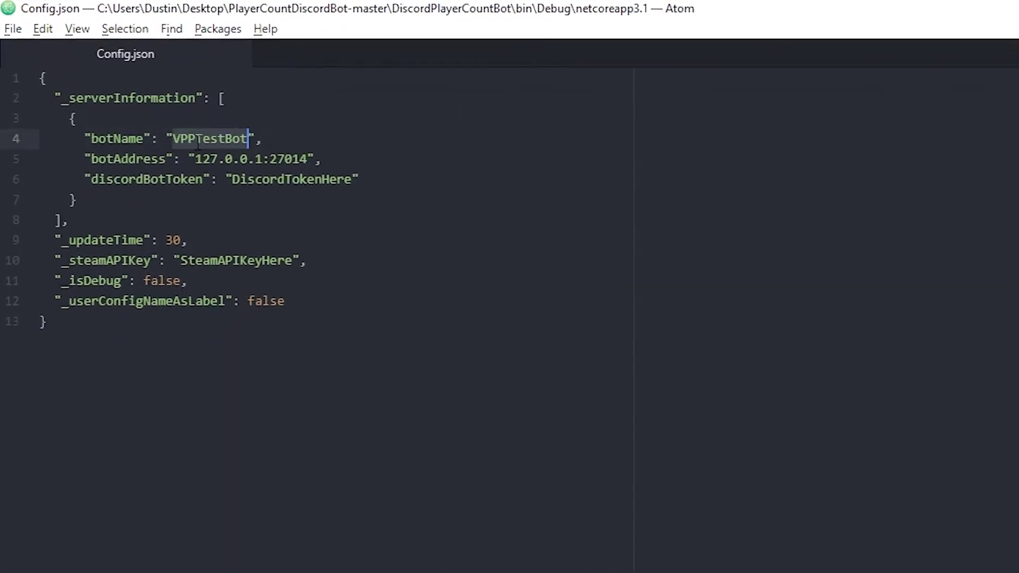
type("Day")
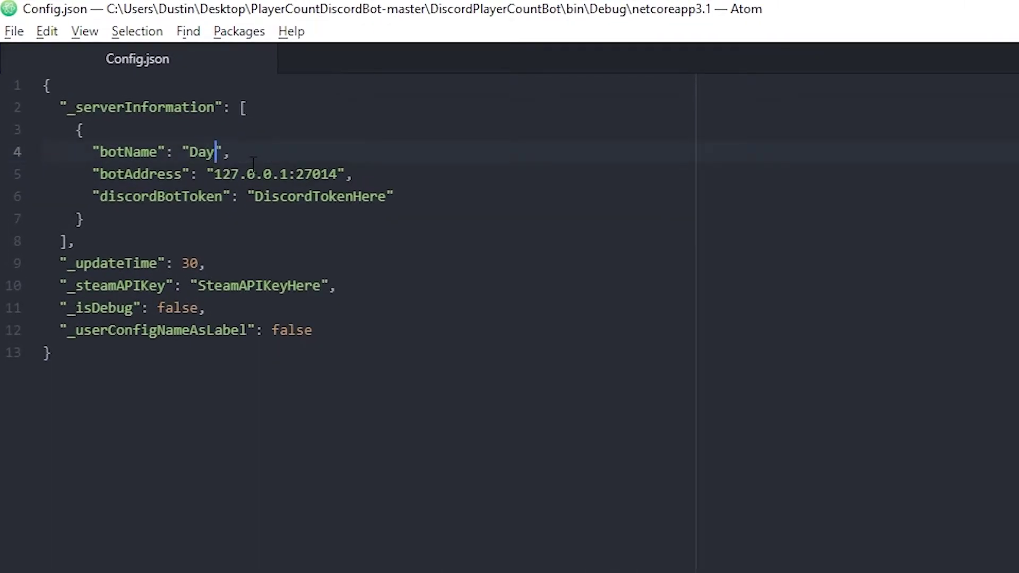
type("Z Video Series Bot")
left_click(429, 229)
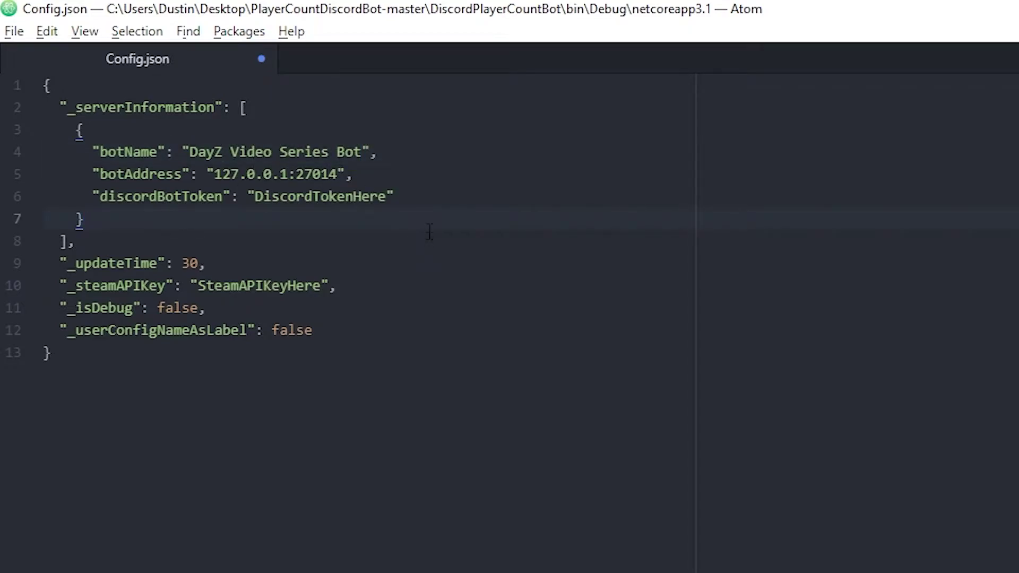
left_click(481, 202)
Replace 127.0.0.1 in the botAddress value with the public IP 104.192.170.125 copied from a Google search for "what's my ip"
double_click(151, 175)
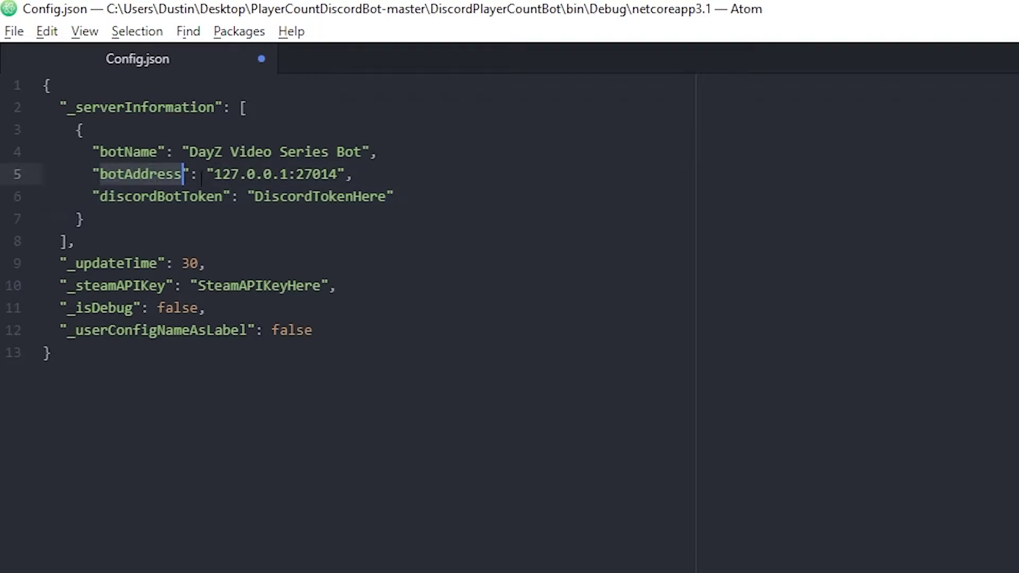
left_click_drag(287, 175, 214, 175)
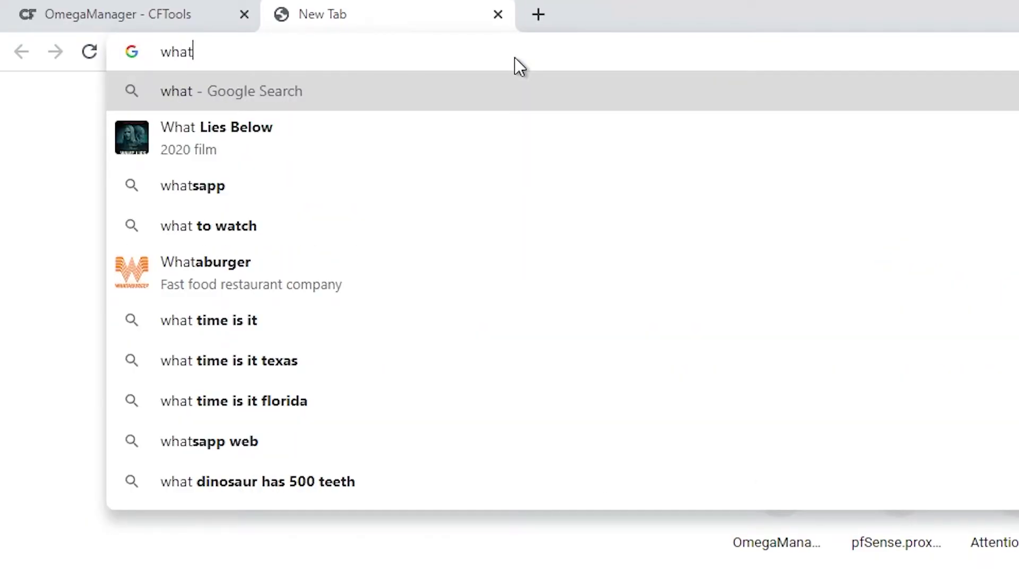
type("'s my")
key("Down")
key("Return")
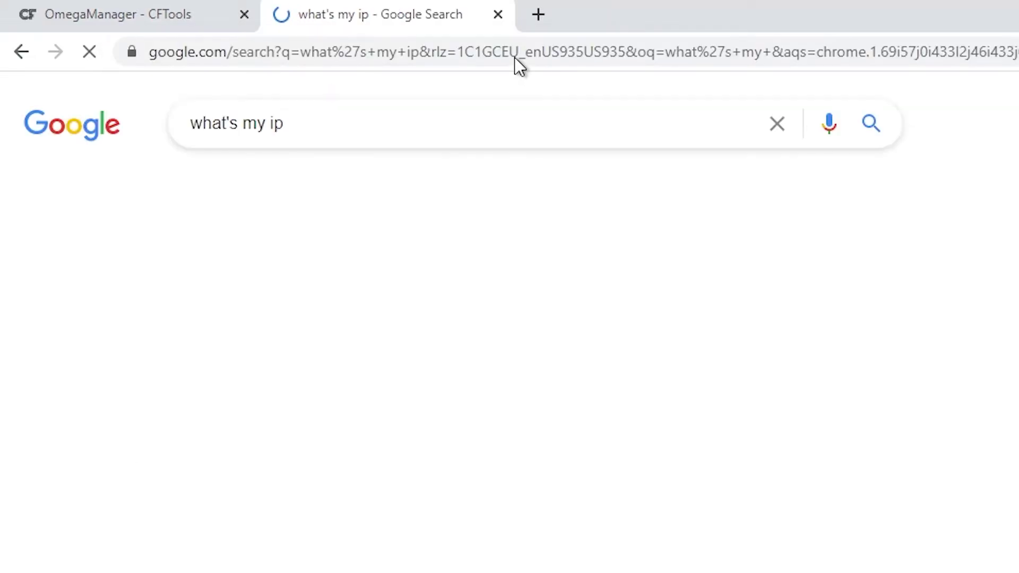
left_click_drag(208, 361, 296, 360)
right_click(295, 361)
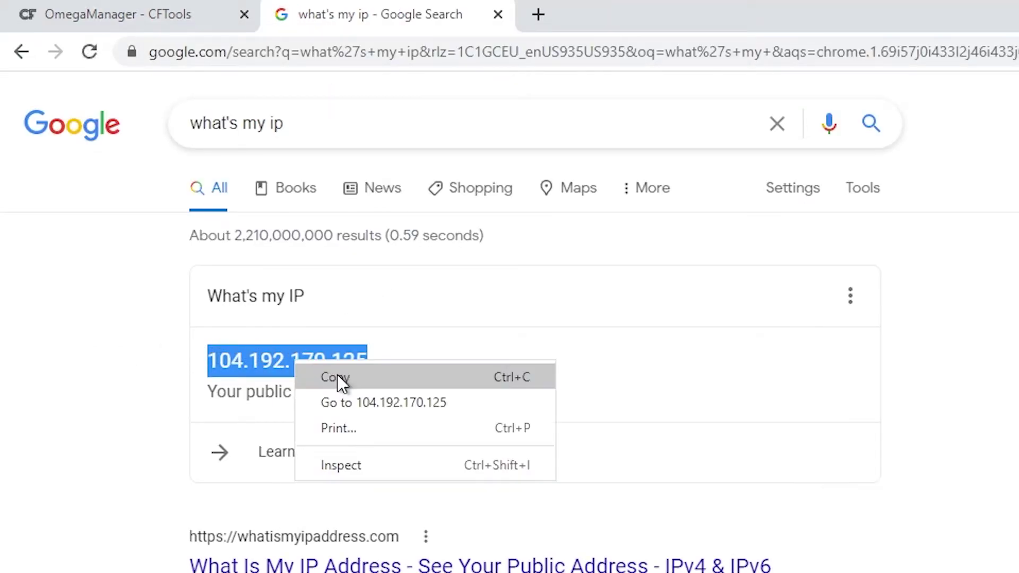
left_click(336, 377)
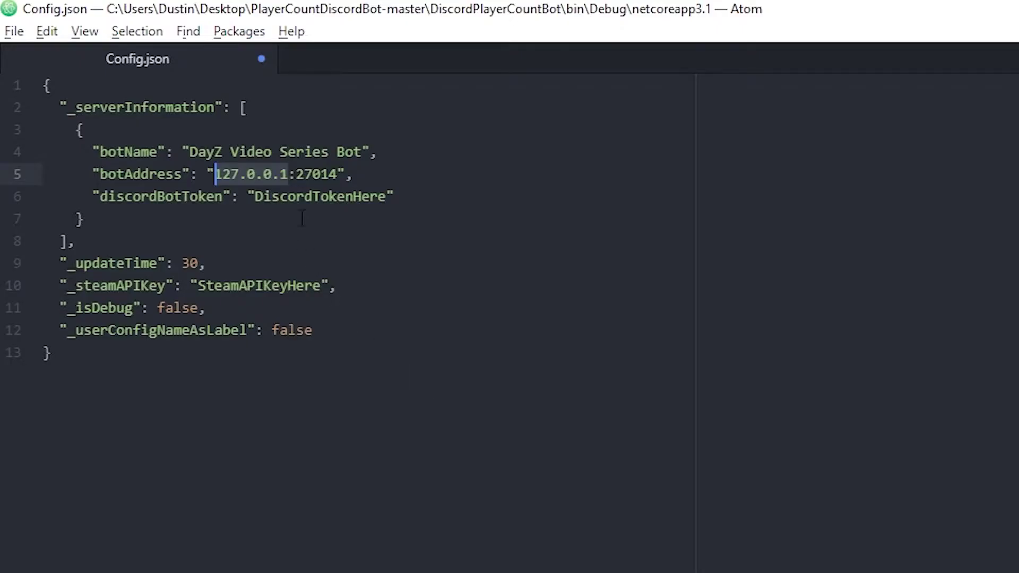
key("ctrl+v")
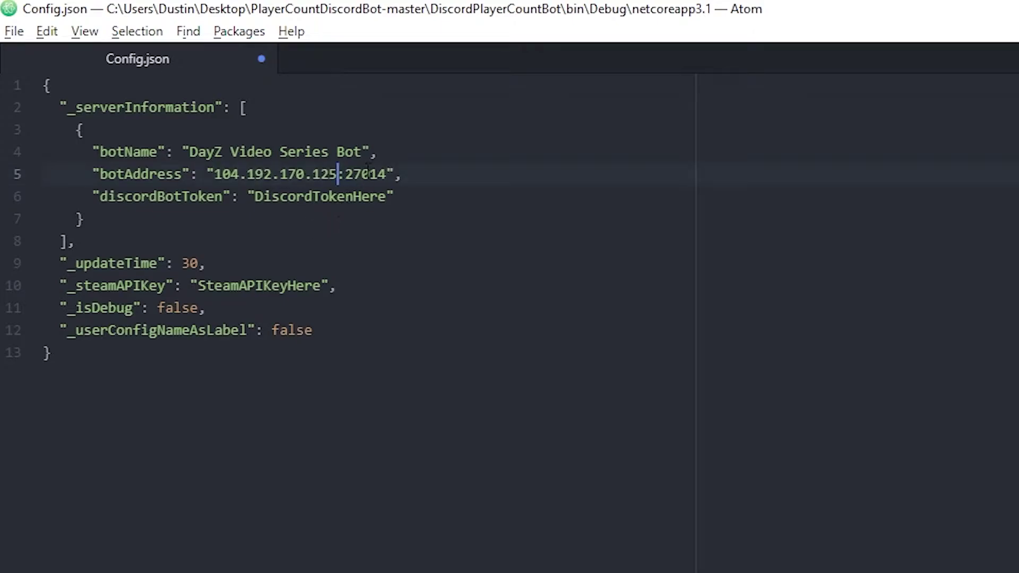
Change the botAddress port to 27016 and check it against the SteamQueryPort of TGC's Test Server #1 in OmegaManager
left_click(387, 174)
key("Left")
type("6")
key("alt+Tab")
left_click(138, 11)
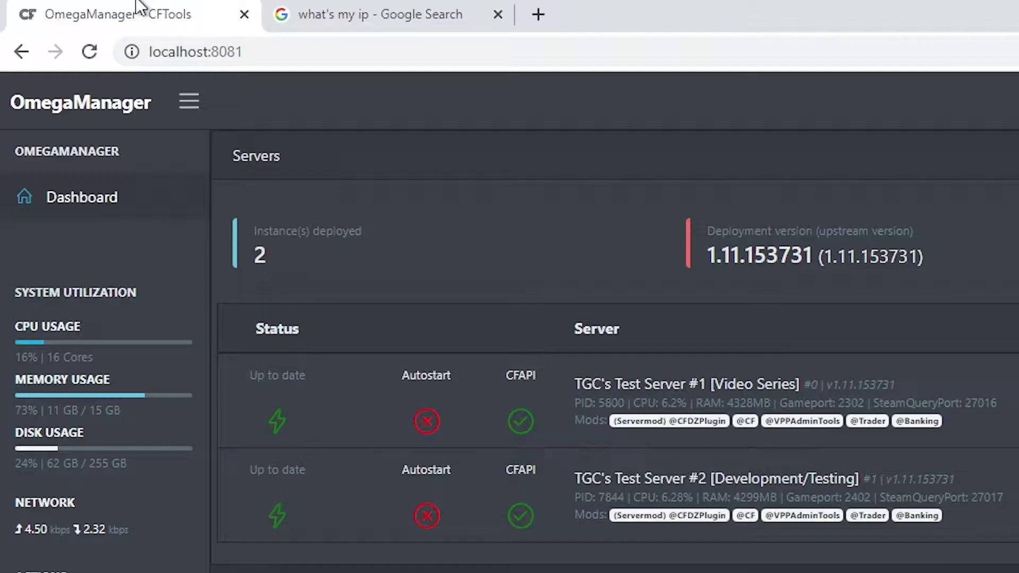
double_click(976, 405)
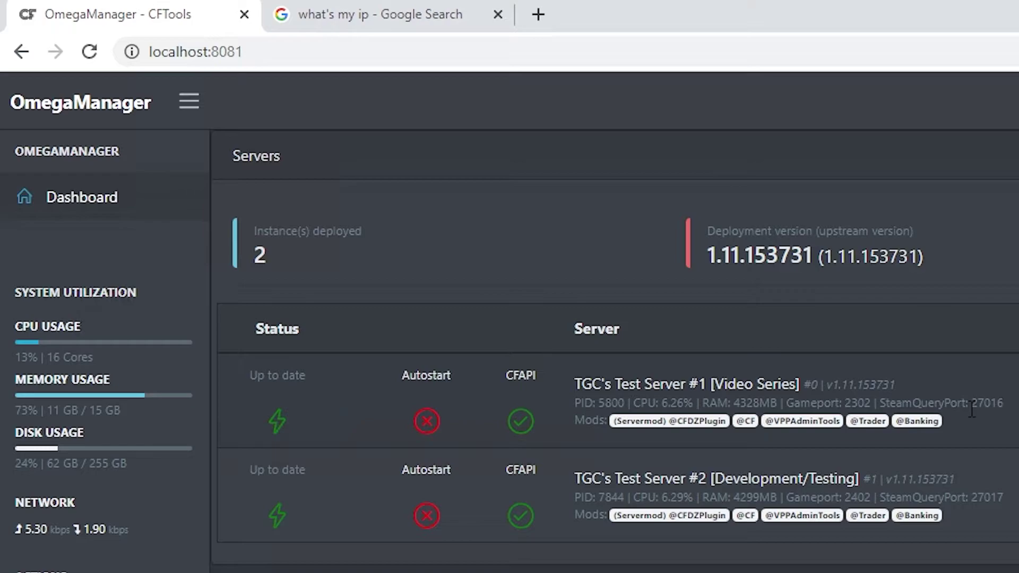
double_click(991, 405)
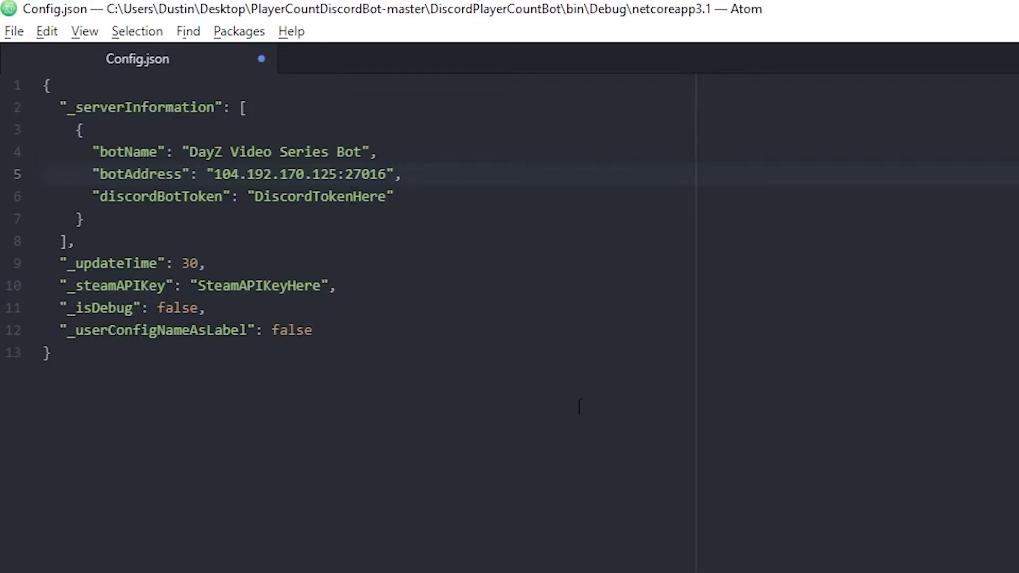
Leave the TGCGameServer remote desktop and open the Steam Web API key registration link from the GitHub README in a new browser tab
left_click(350, 197)
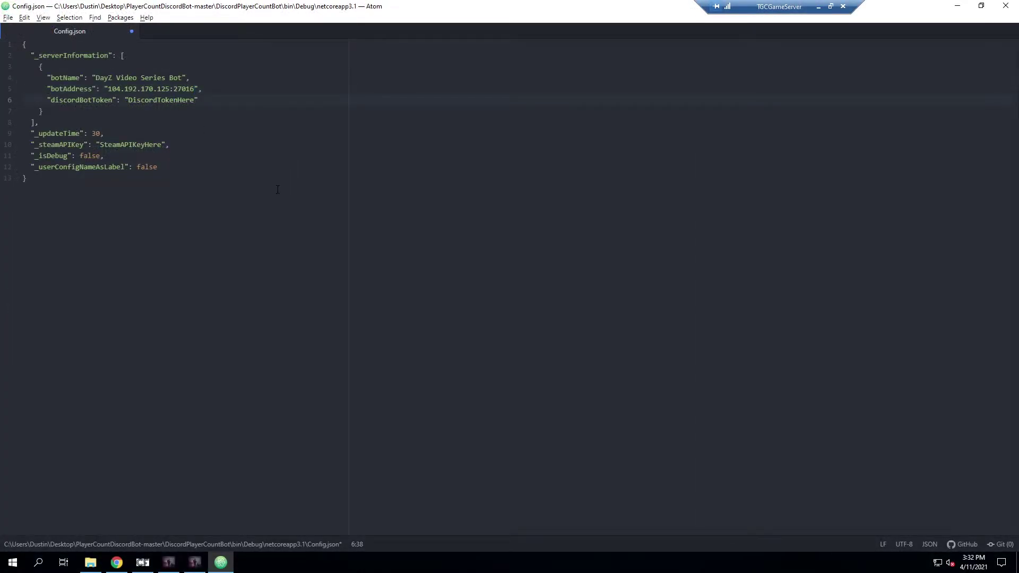
left_click(277, 189)
left_click(819, 6)
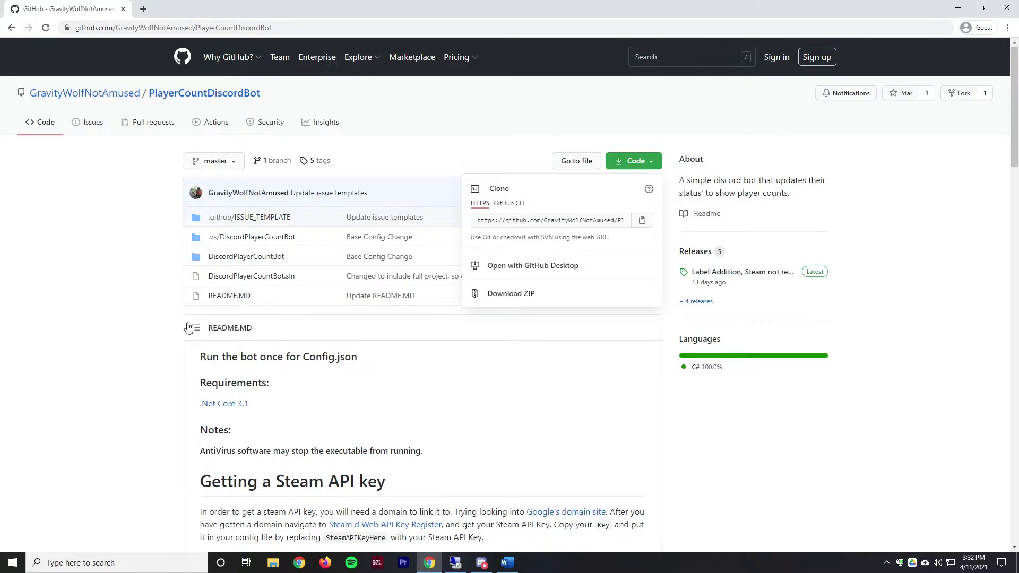
scroll(186, 327, "down", 1)
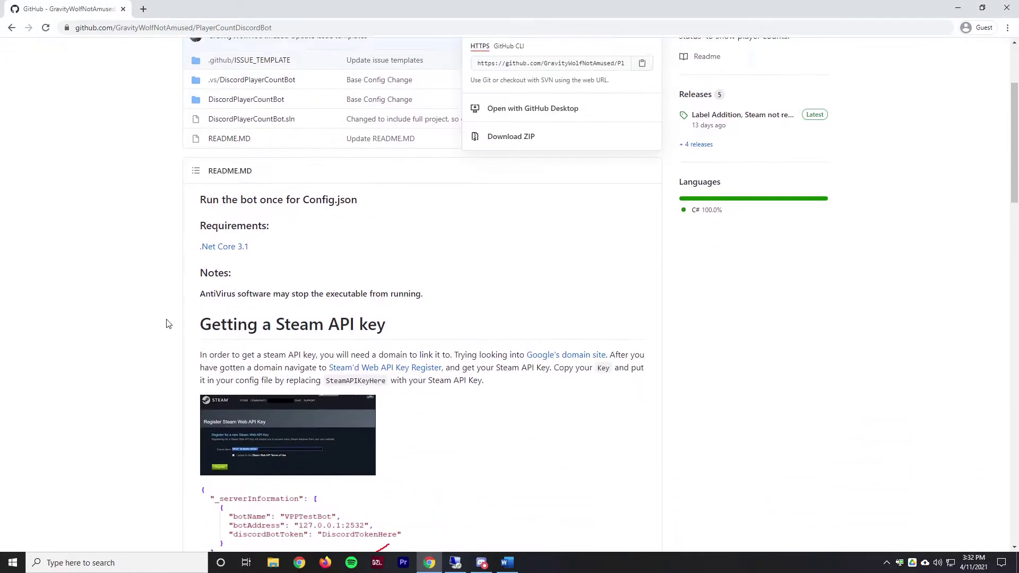
left_click(409, 371)
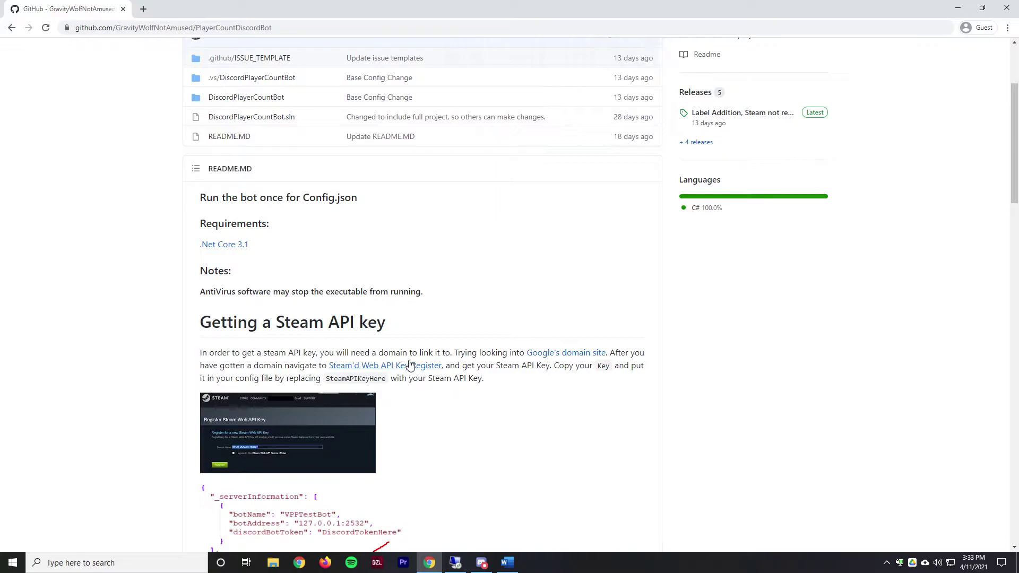
middle_click(409, 368)
left_click(216, 8)
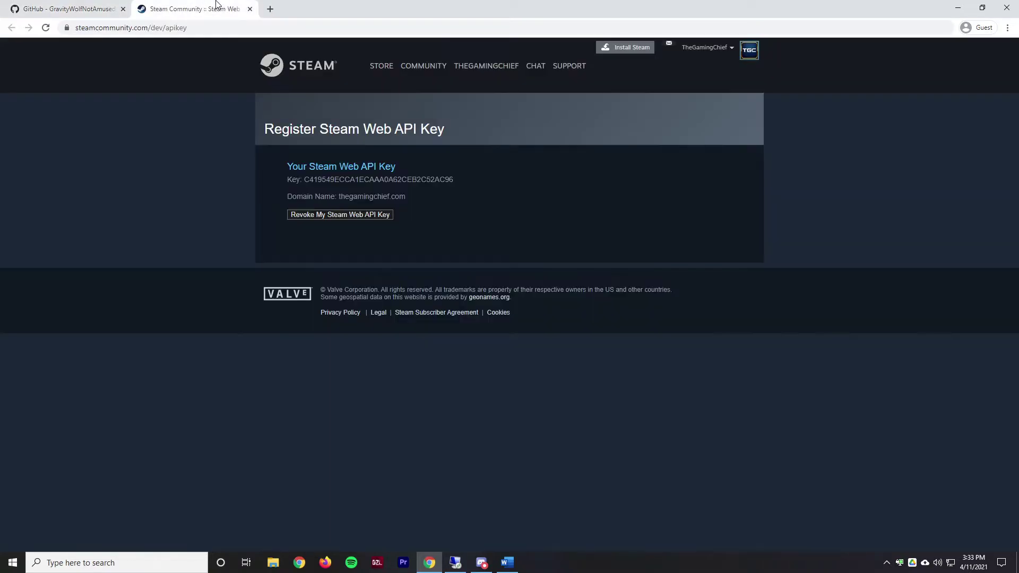
Revoke the existing Steam Web API key and register a new one for the domain thegamingchief.com, agreeing to the terms of use
double_click(367, 179)
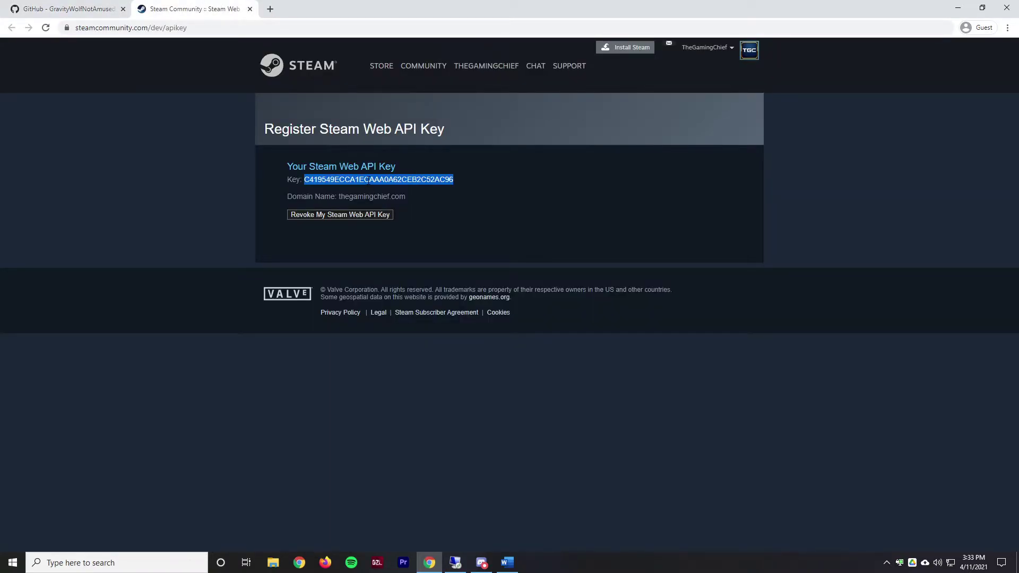
left_click(323, 214)
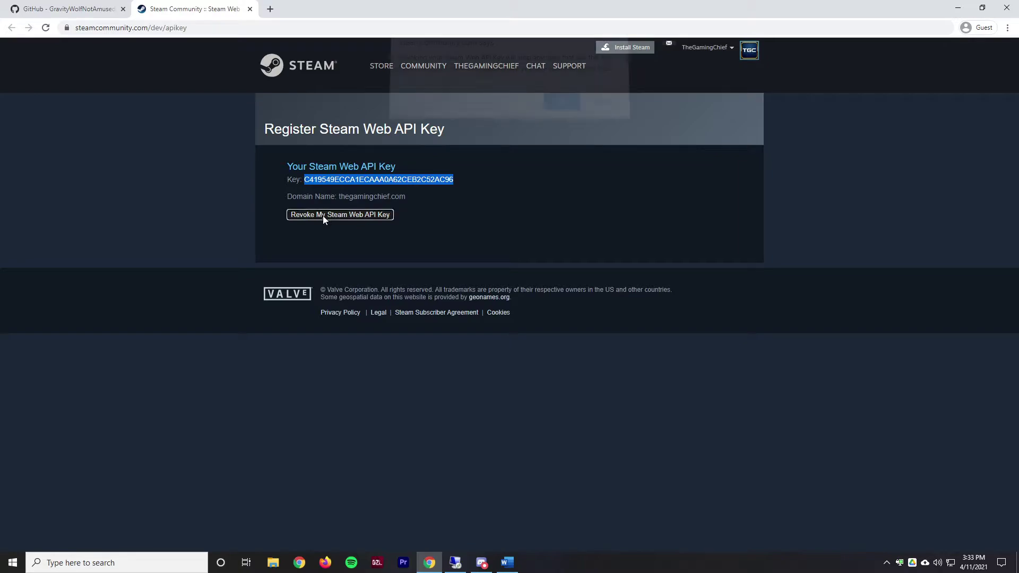
left_click(561, 106)
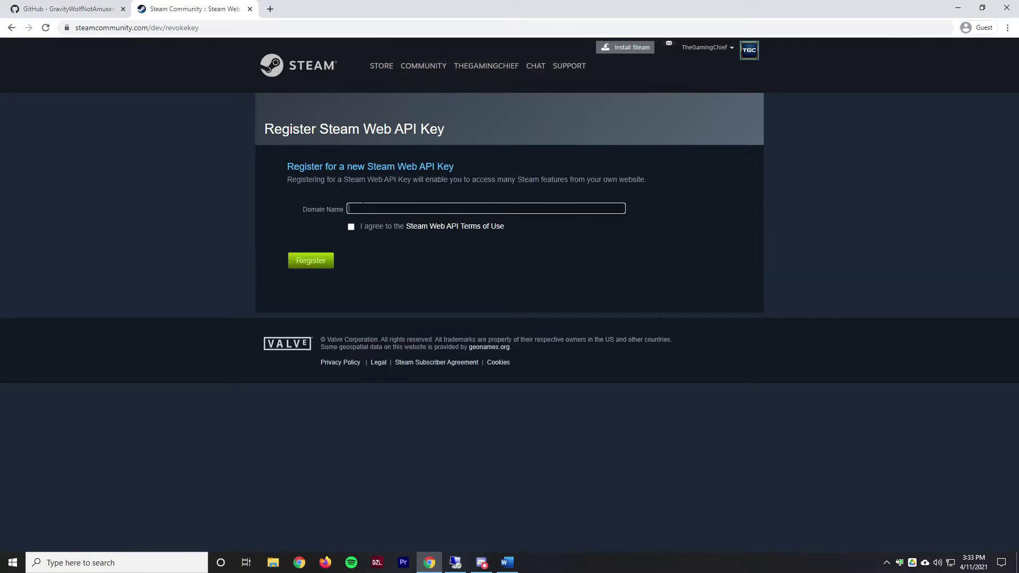
type("thegamingchief.com")
left_click(373, 228)
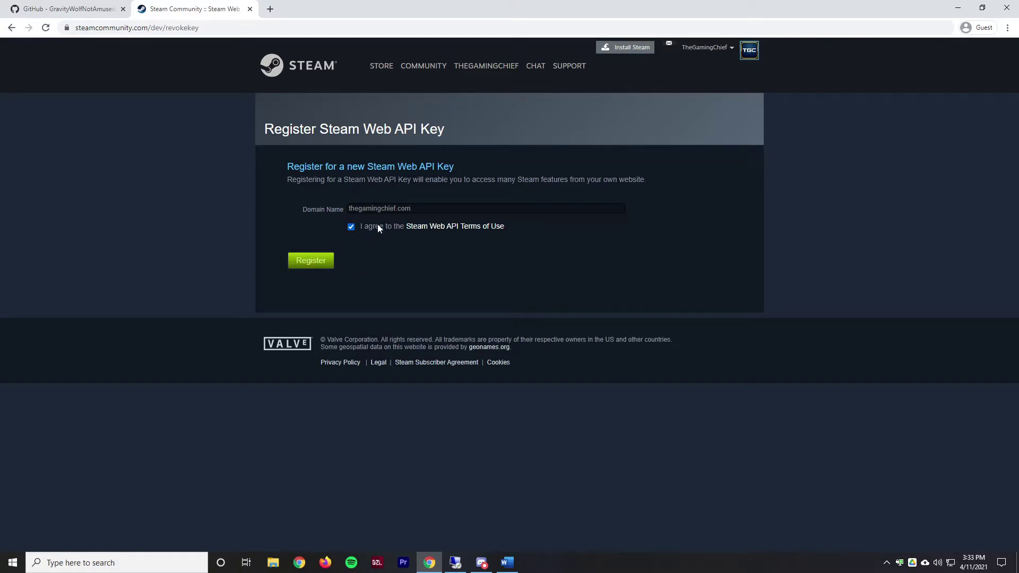
left_click(311, 261)
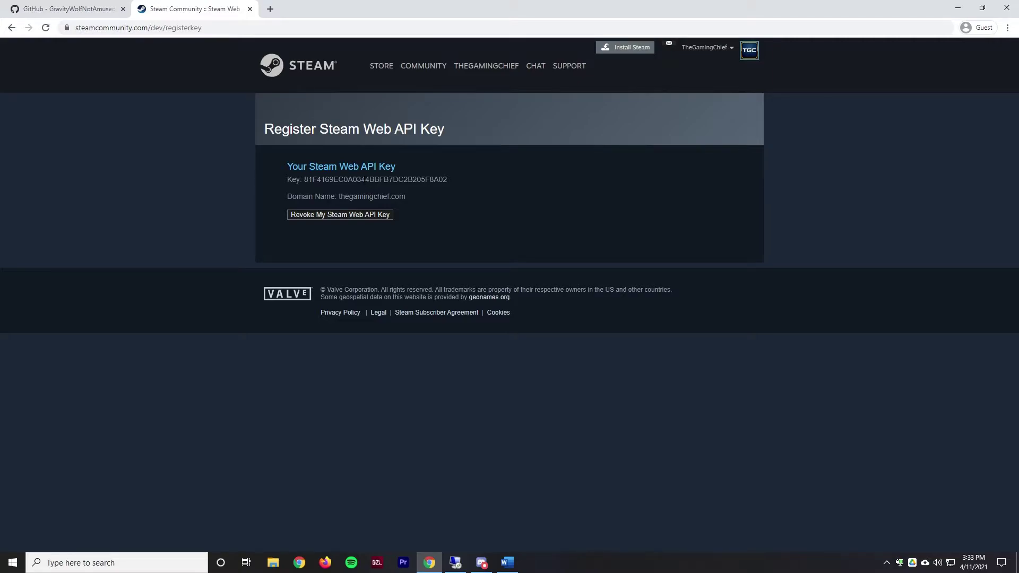
Copy the new Steam Web API key into the _steamAPIKey value of Config.json on TGCGameServer and save the file
double_click(365, 179)
left_click(444, 217)
double_click(364, 180)
left_click(360, 171)
double_click(362, 179)
right_click(361, 179)
left_click(380, 190)
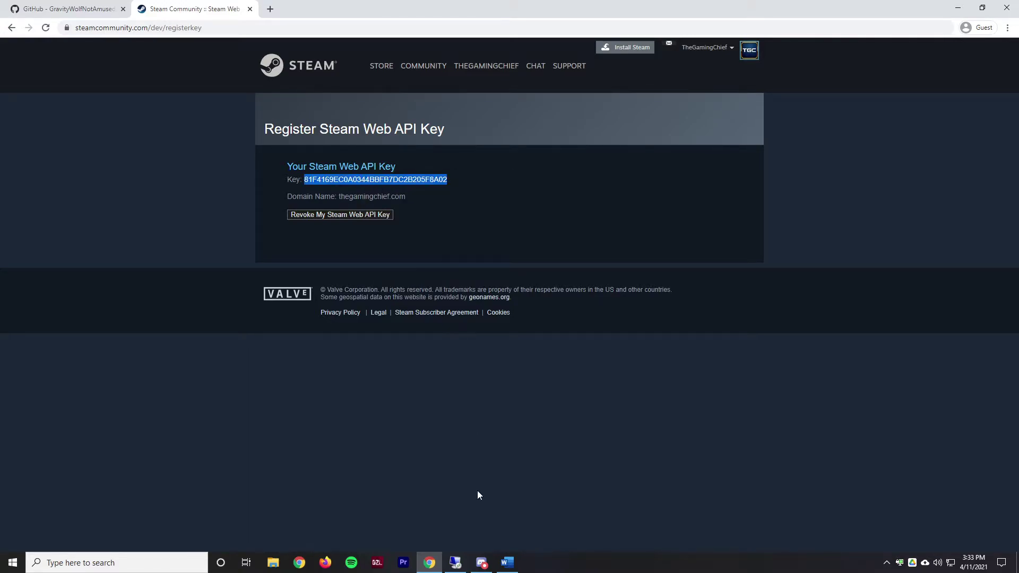
left_click(471, 568)
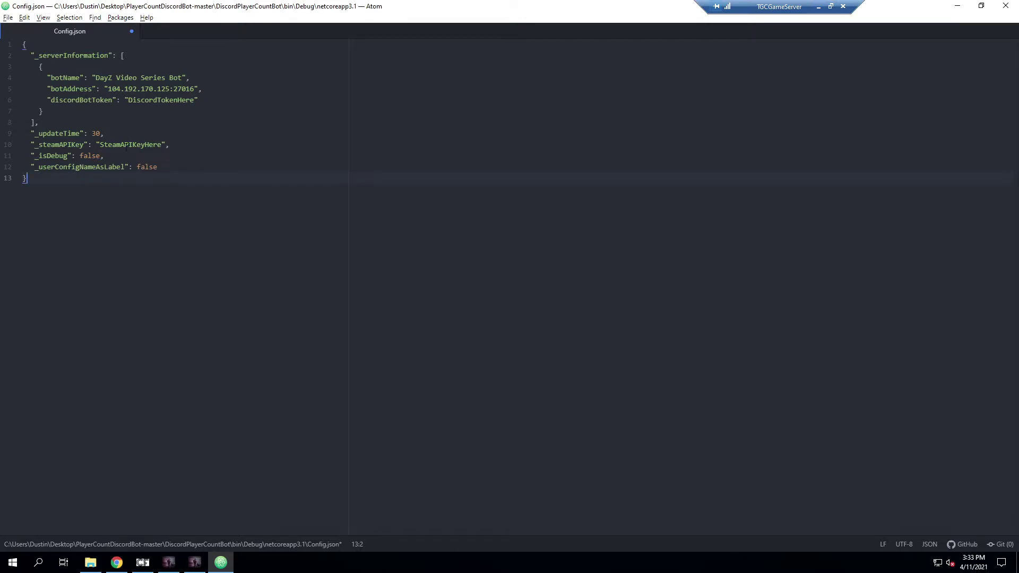
double_click(125, 145)
key("ctrl+v")
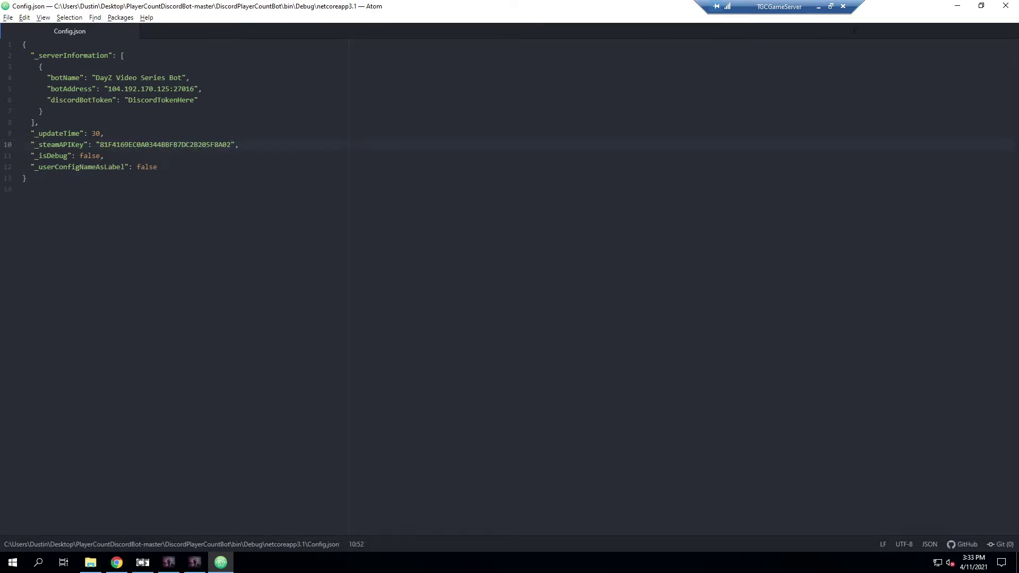
Return to the GitHub README on the local computer, close the Steam page and open the Discord Developer Portal link in a new browser tab
left_click(819, 6)
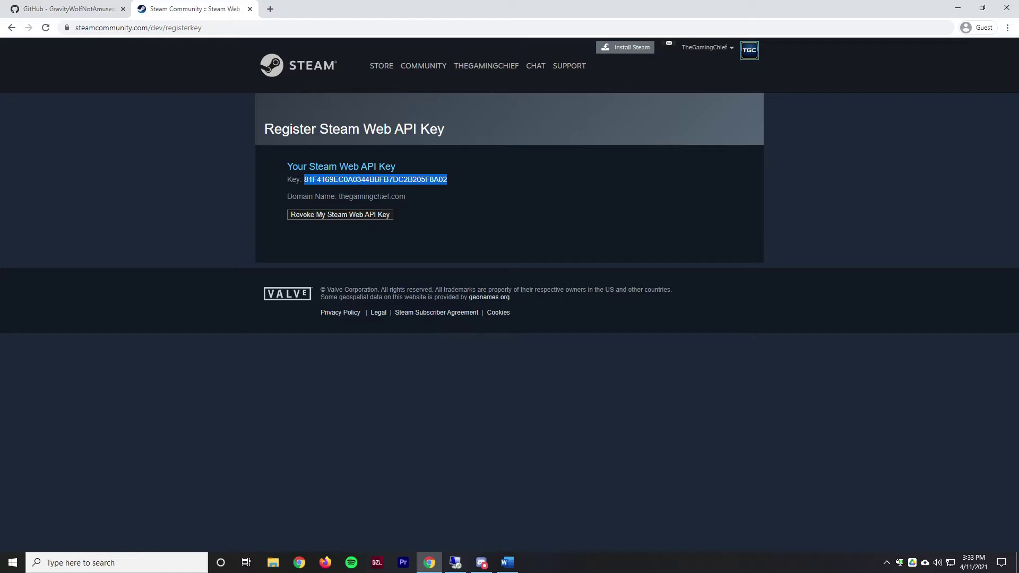
left_click(69, 9)
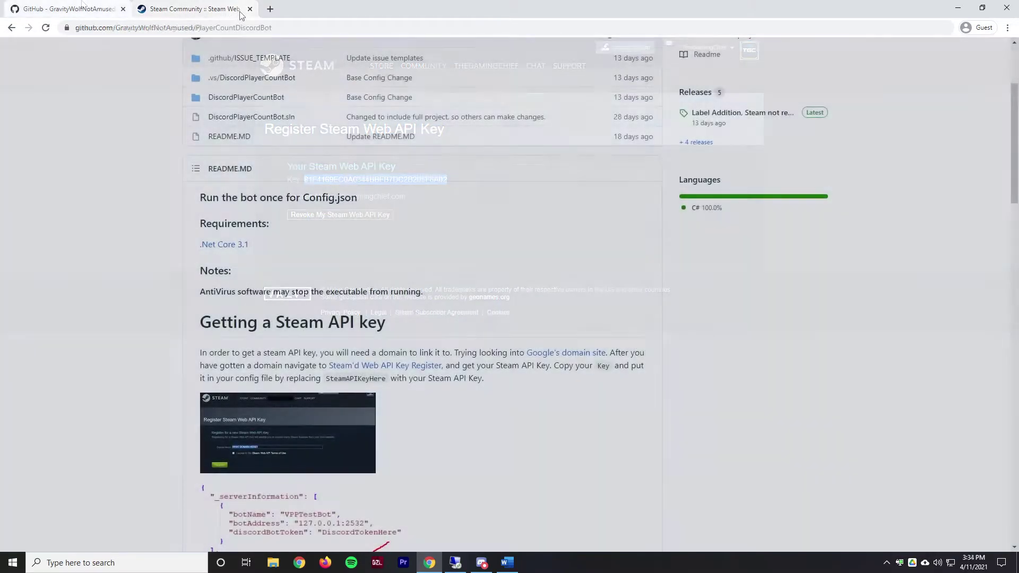
left_click(191, 9)
left_click(250, 9)
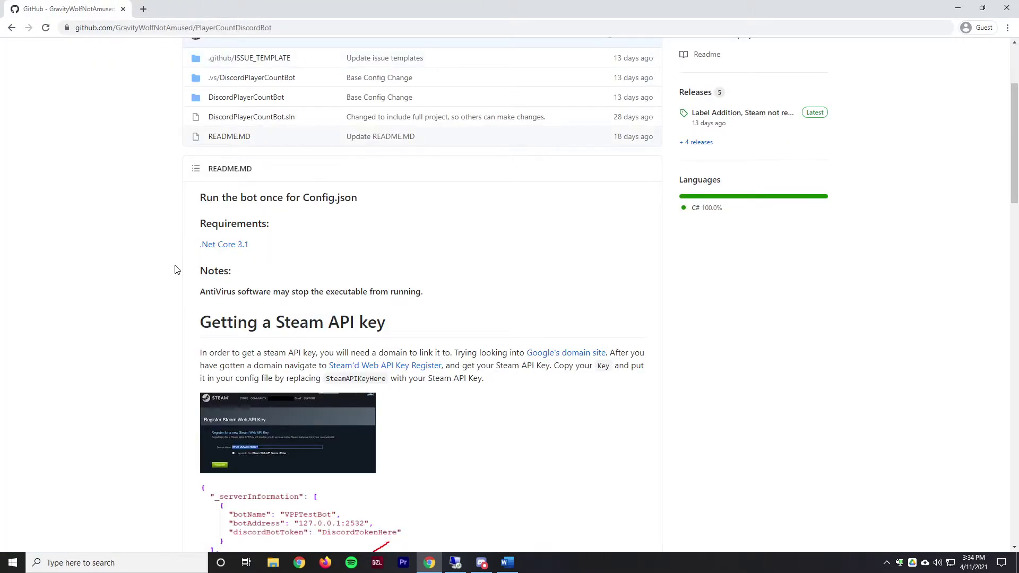
scroll(176, 269, "down", 7)
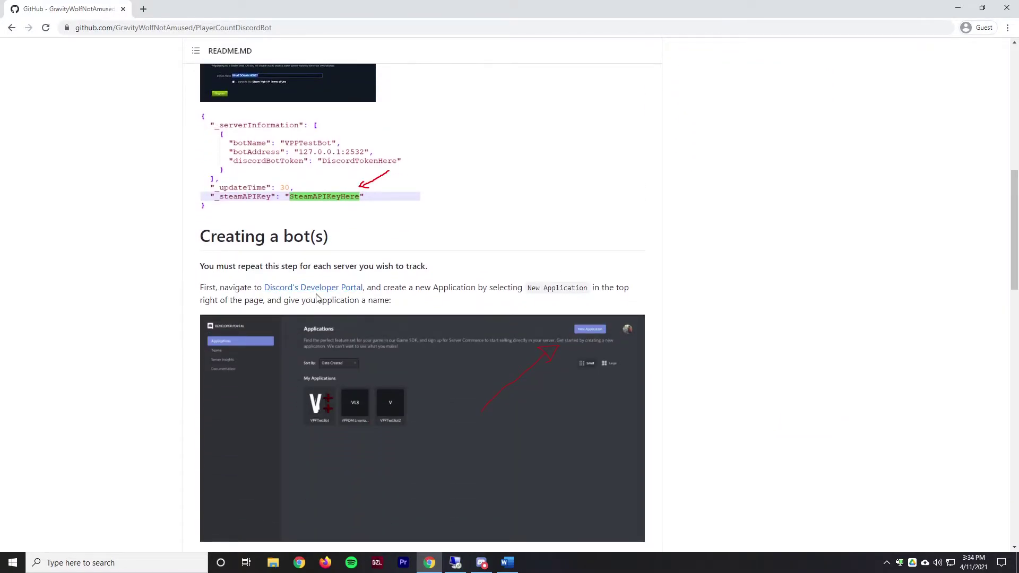
scroll(141, 293, "down", 1)
scroll(141, 293, "down", 1)
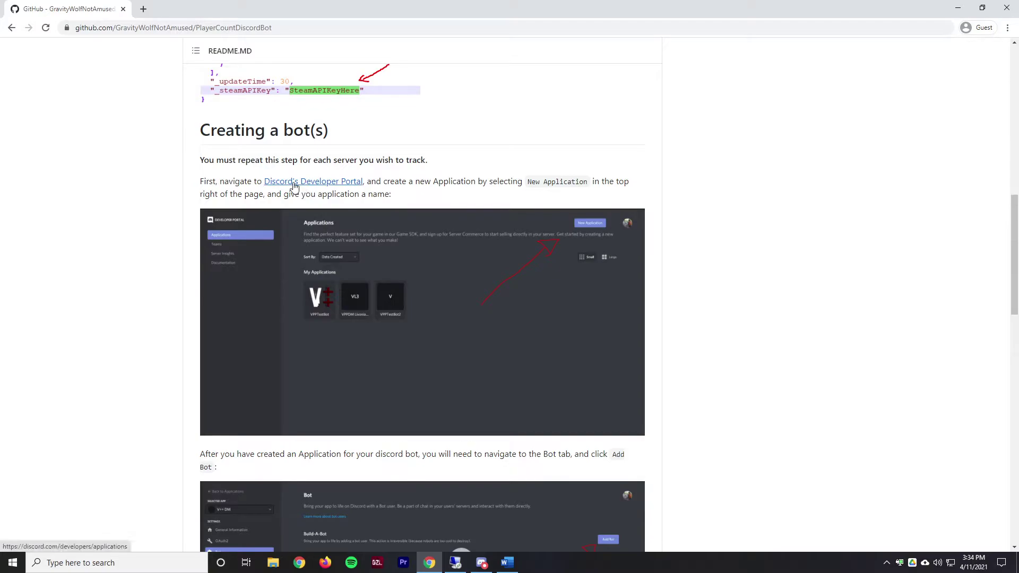
middle_click(295, 186)
left_click(186, 8)
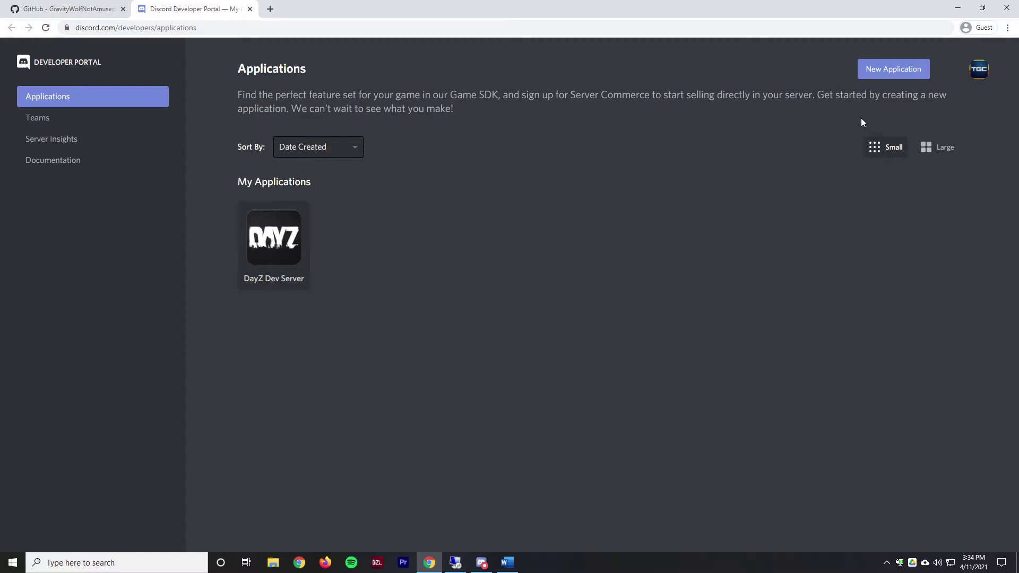
Create a new Discord application named "DayZ Video Series Server"
left_click(871, 73)
left_click(502, 305)
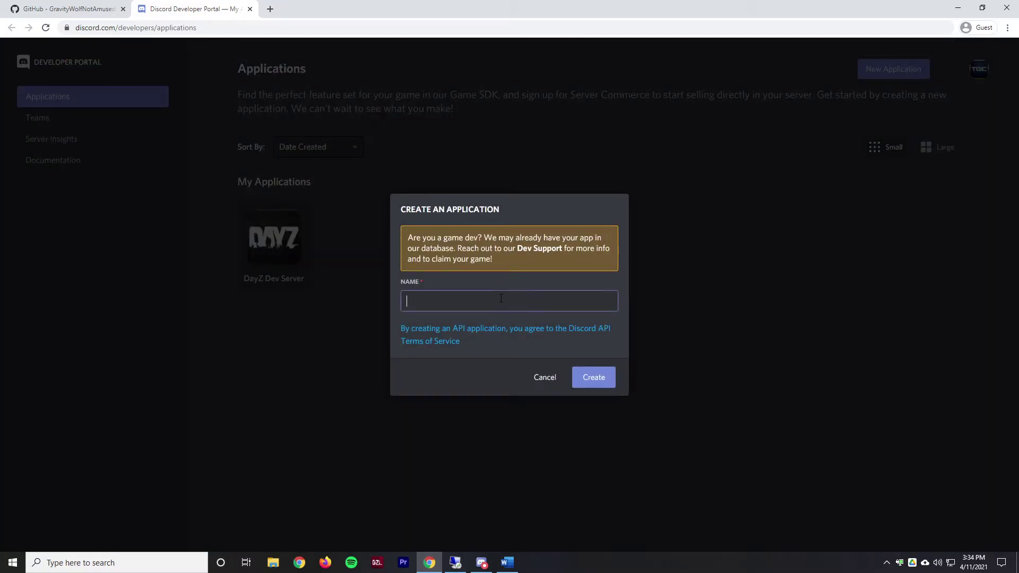
type("DayZ Video Series Server")
left_click(590, 374)
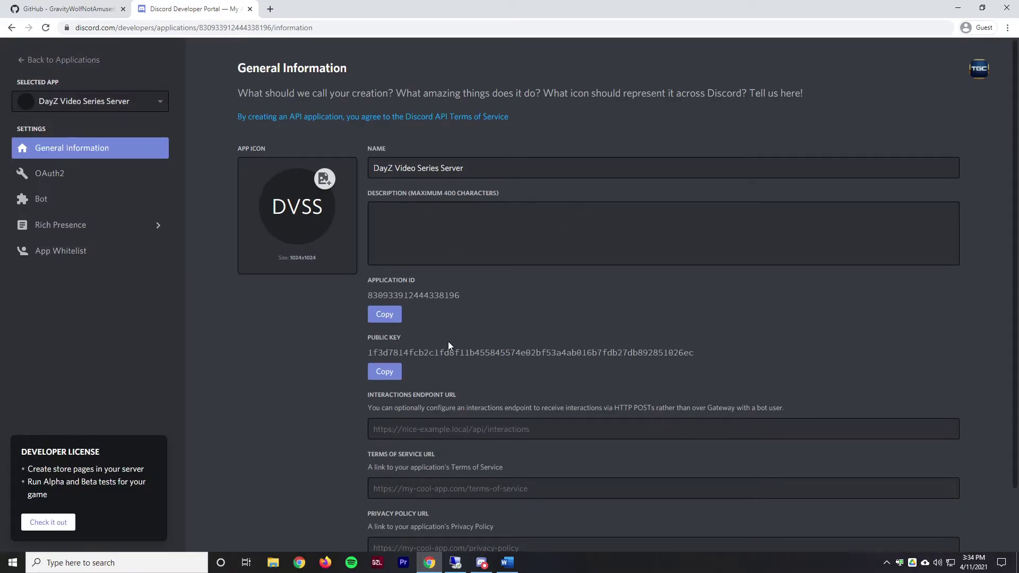
Upload the DayZ logo image from Downloads as the application's icon and save the changes
scroll(446, 342, "down", 2)
scroll(507, 205, "up", 2)
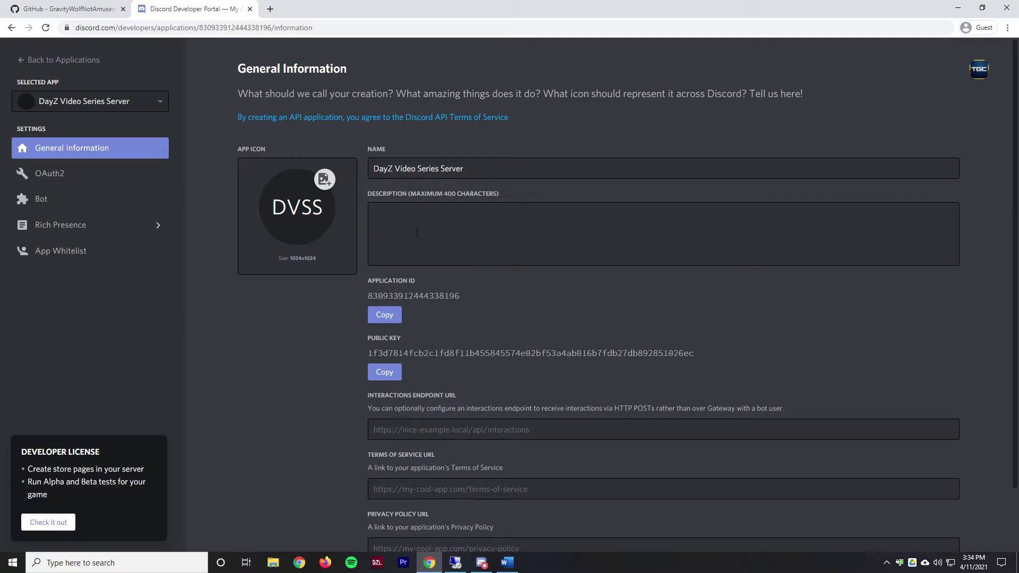
left_click(321, 193)
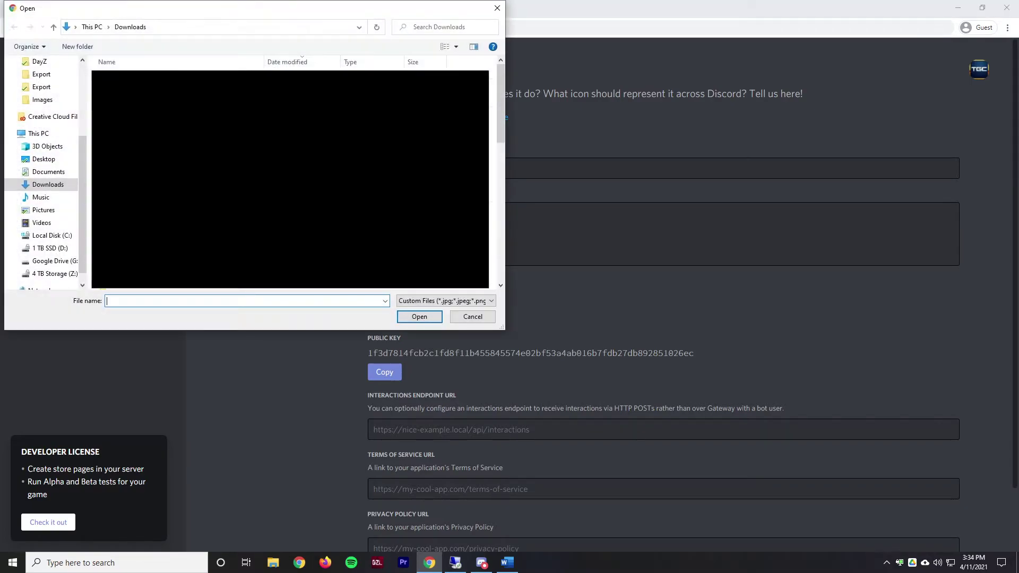
double_click(354, 286)
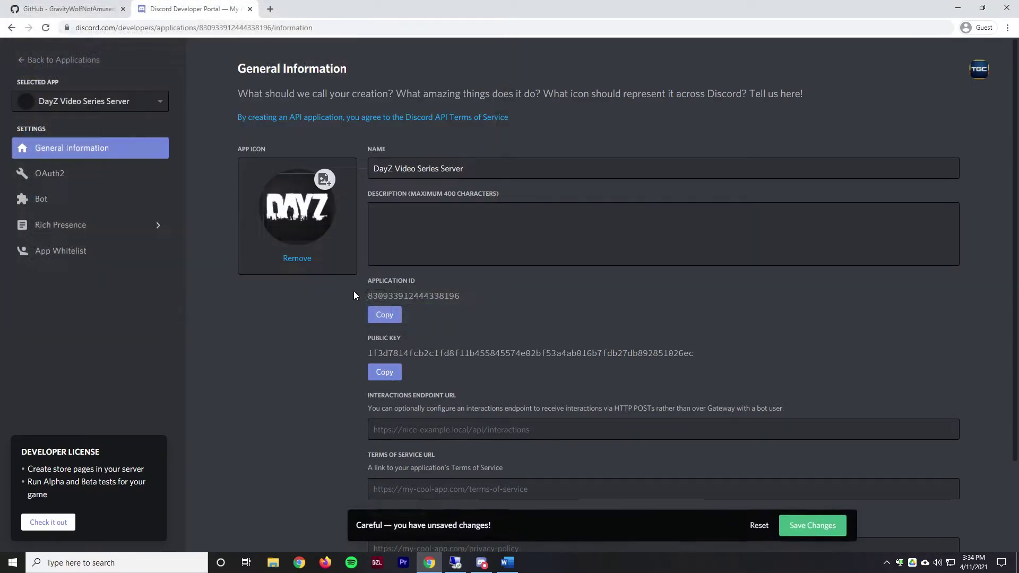
left_click(813, 526)
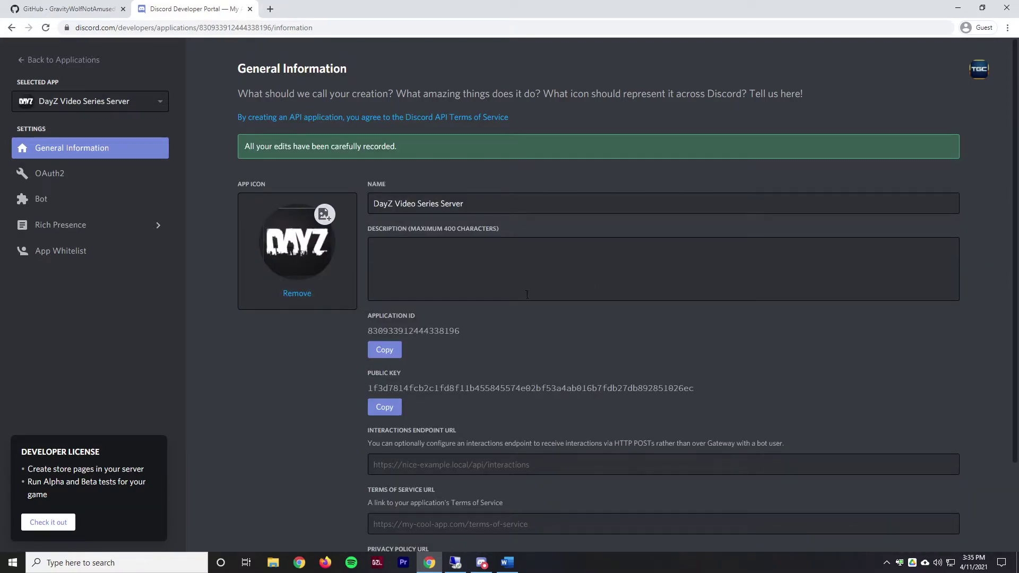
Add a bot user to the DayZ Video Series Server application and confirm the irreversible action
left_click(41, 199)
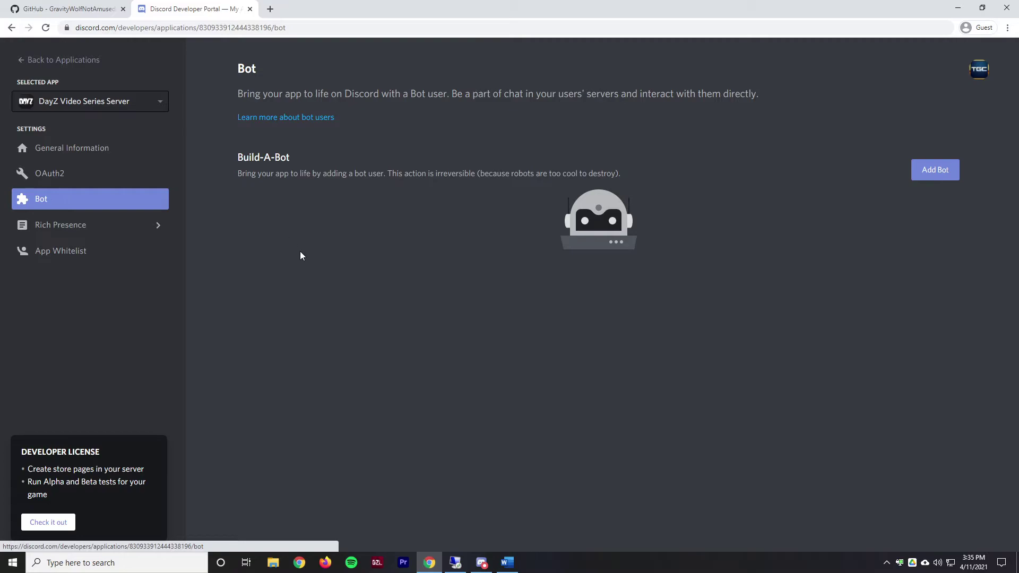
left_click(929, 179)
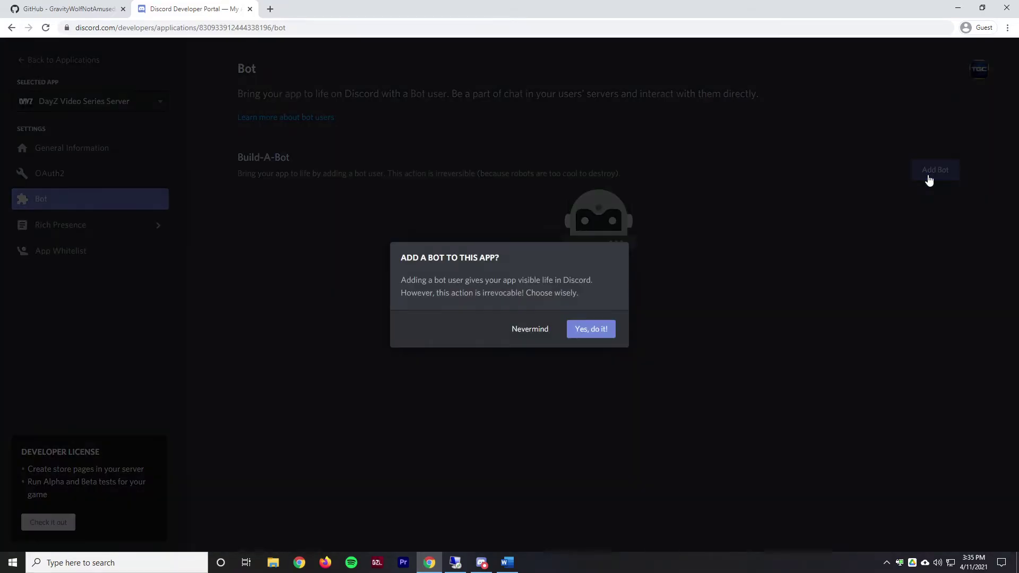
left_click(605, 333)
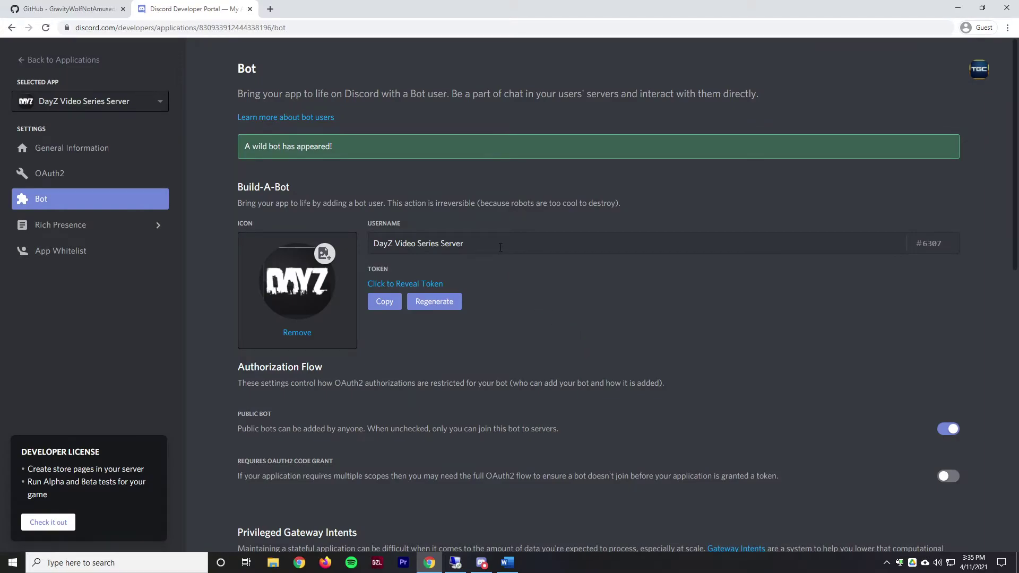
triple_click(500, 248)
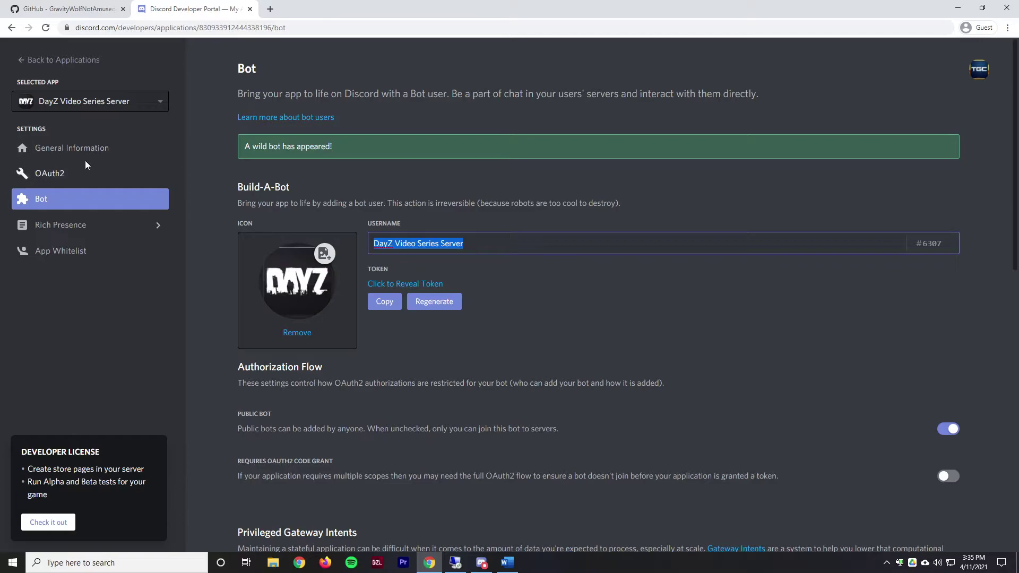
left_click(471, 242)
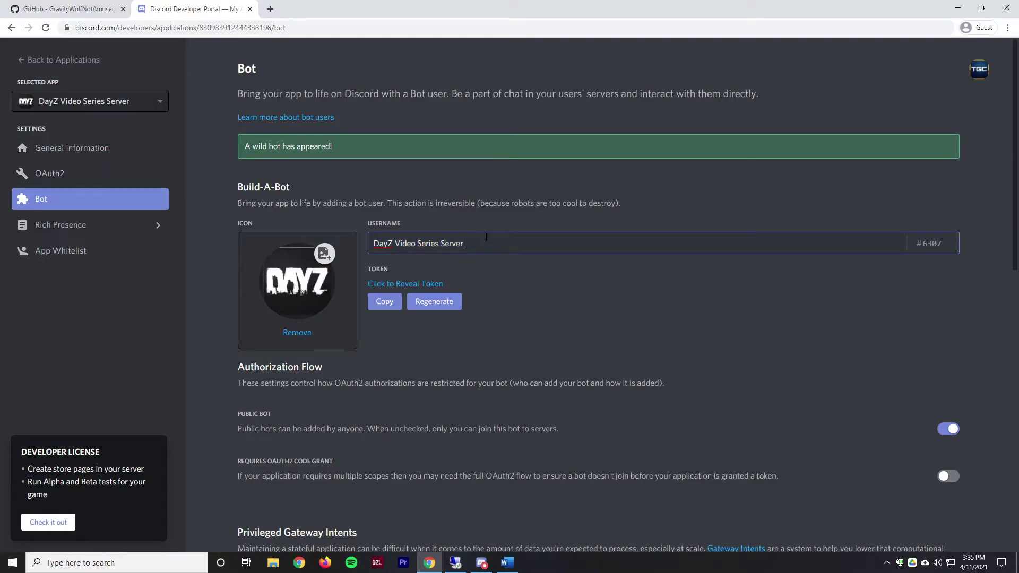
triple_click(457, 242)
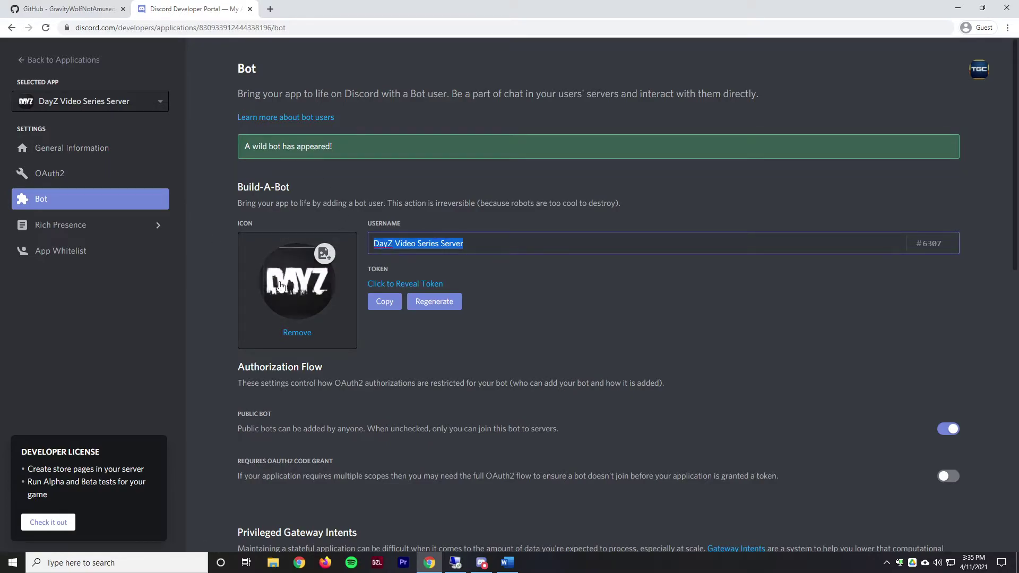
left_click(483, 244)
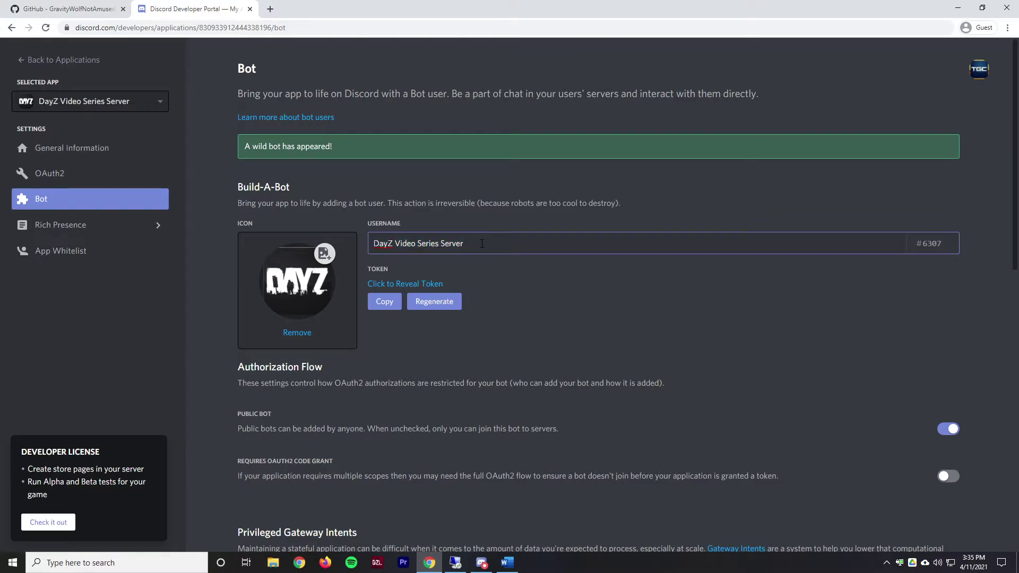
Copy the name "Test Server 2 [Dev/Test]" from the existing bot's profile in the Discord app and paste it as the new bot's username
left_click(482, 563)
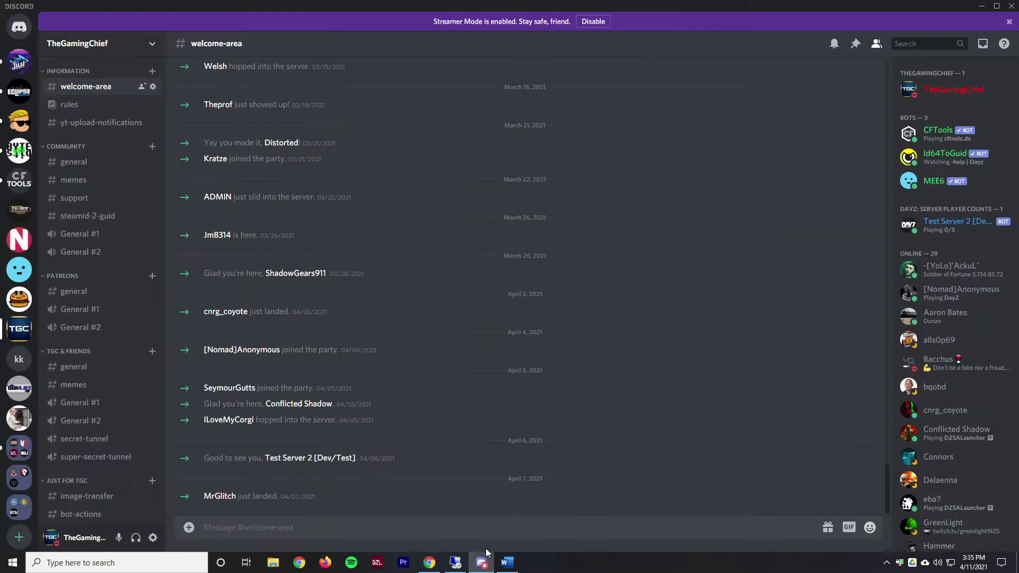
left_click(945, 224)
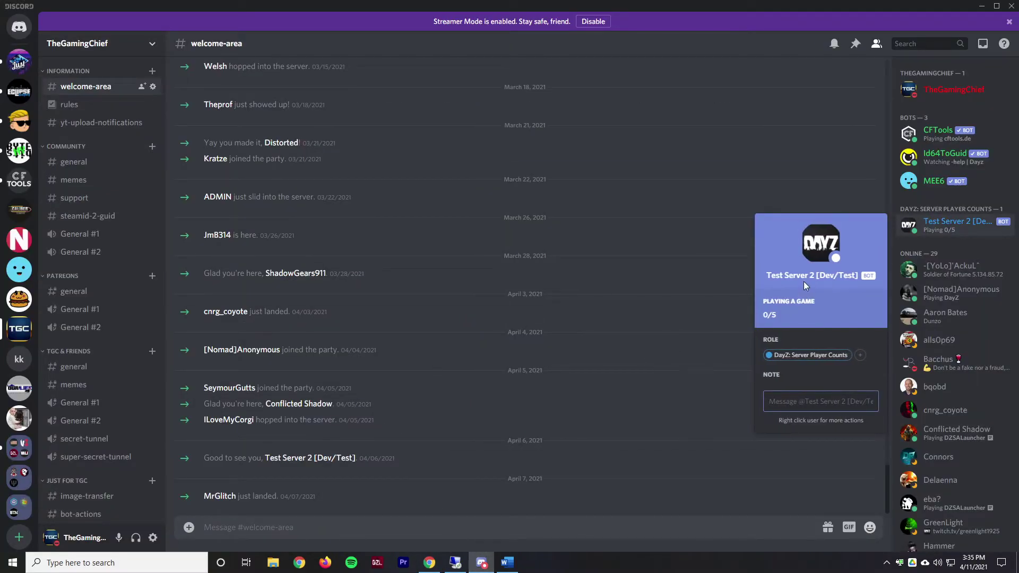
triple_click(792, 275)
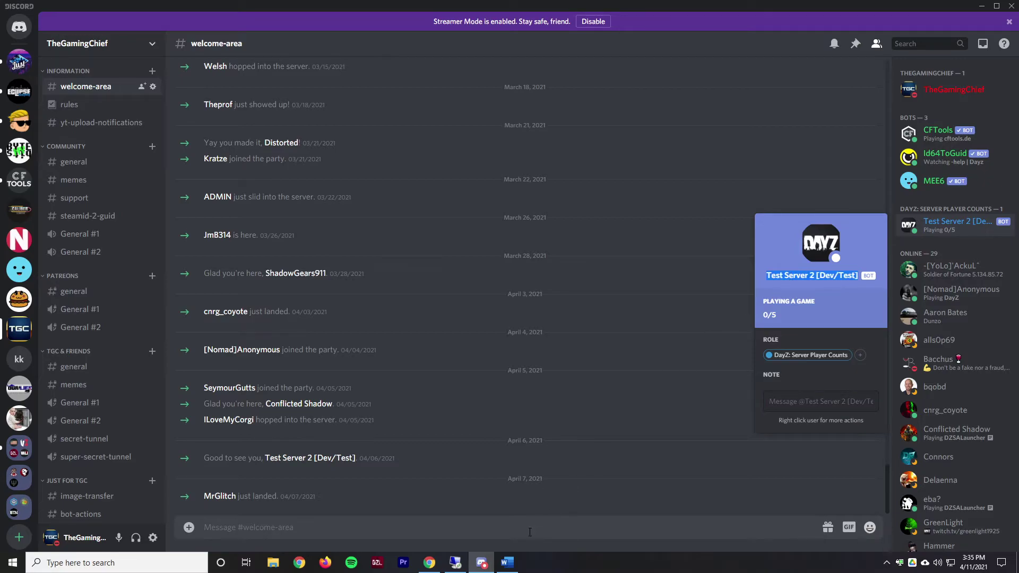
key("ctrl+c")
left_click(429, 562)
triple_click(413, 243)
key("ctrl+v")
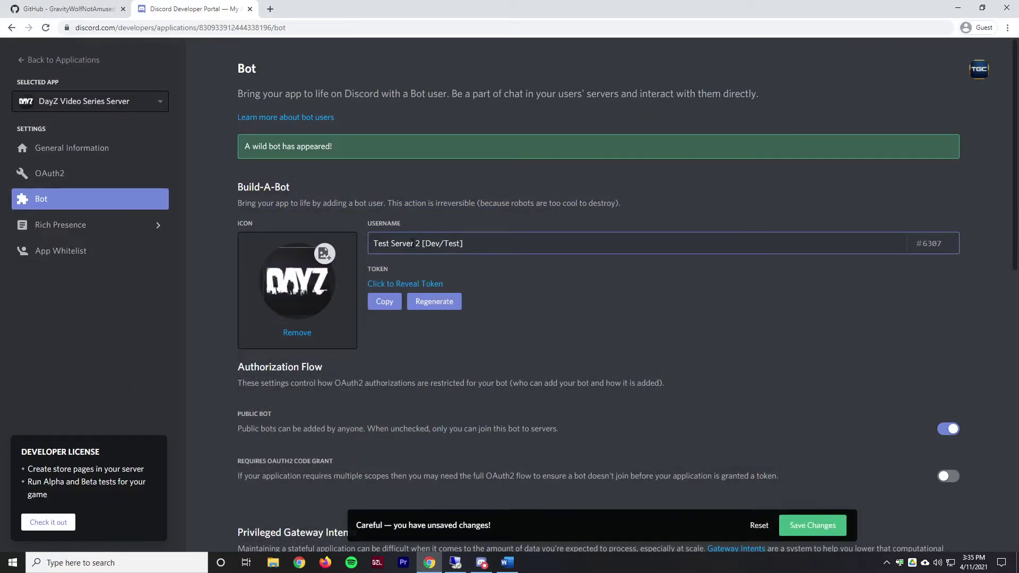
Edit the pasted bot username to read "Test Server 1 [Video Series]"
left_click(414, 243)
key("Delete")
type("1")
left_click_drag(426, 245, 460, 244)
type("Video Seri")
Disable the Public Bot option and save the bot's changes
scroll(576, 318, "down", 1)
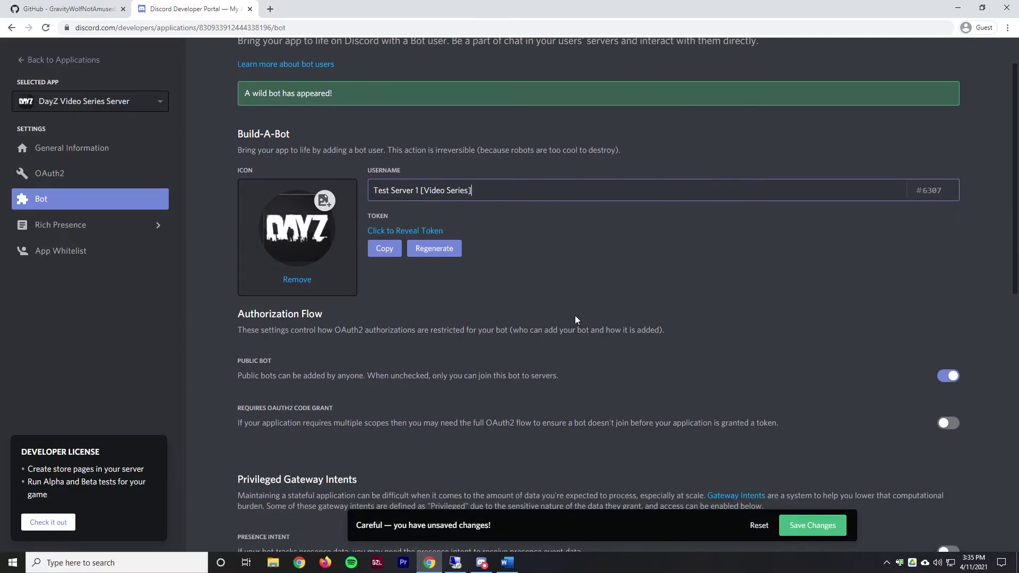
left_click(950, 377)
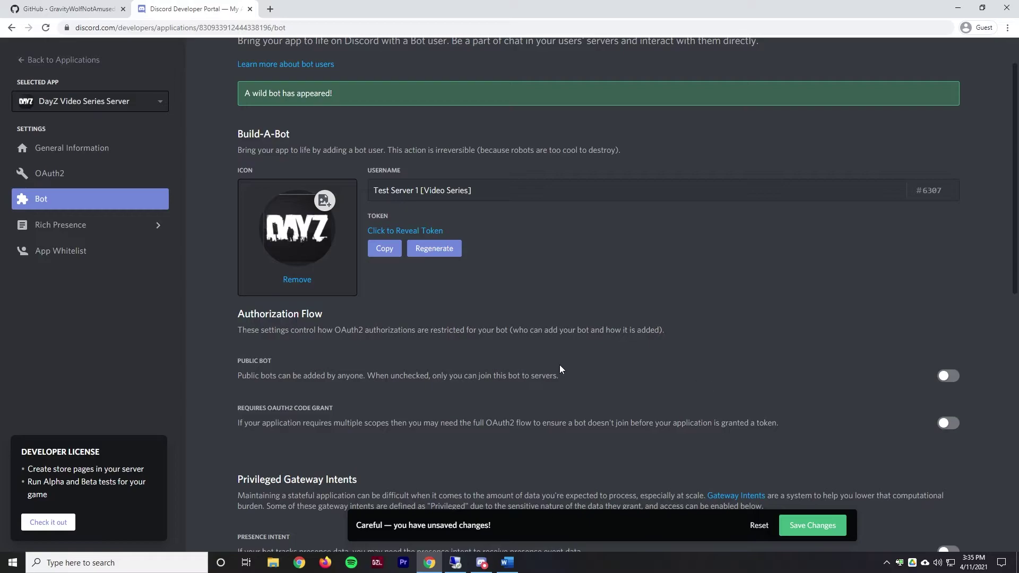
scroll(470, 362, "up", 1)
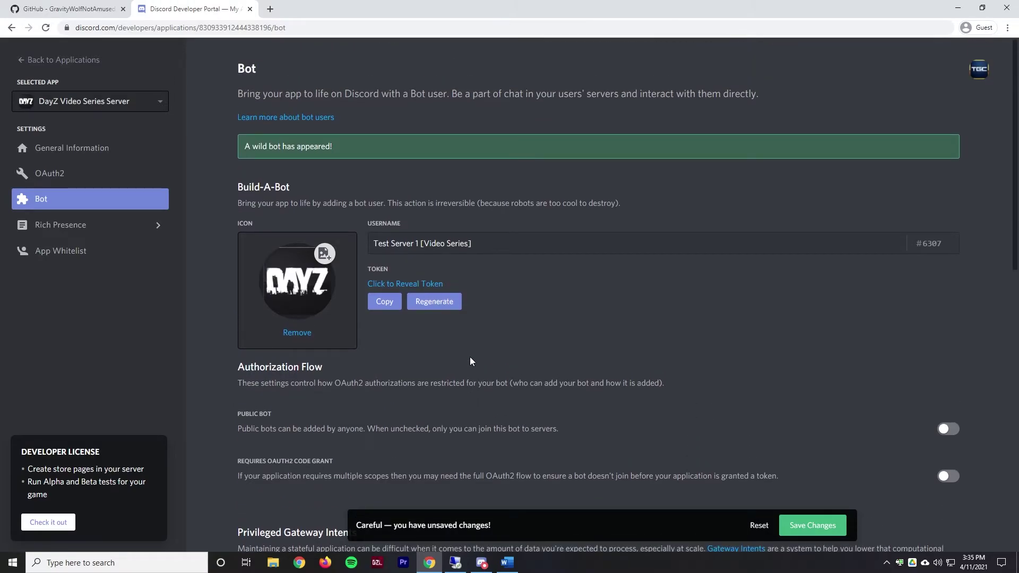
left_click(796, 526)
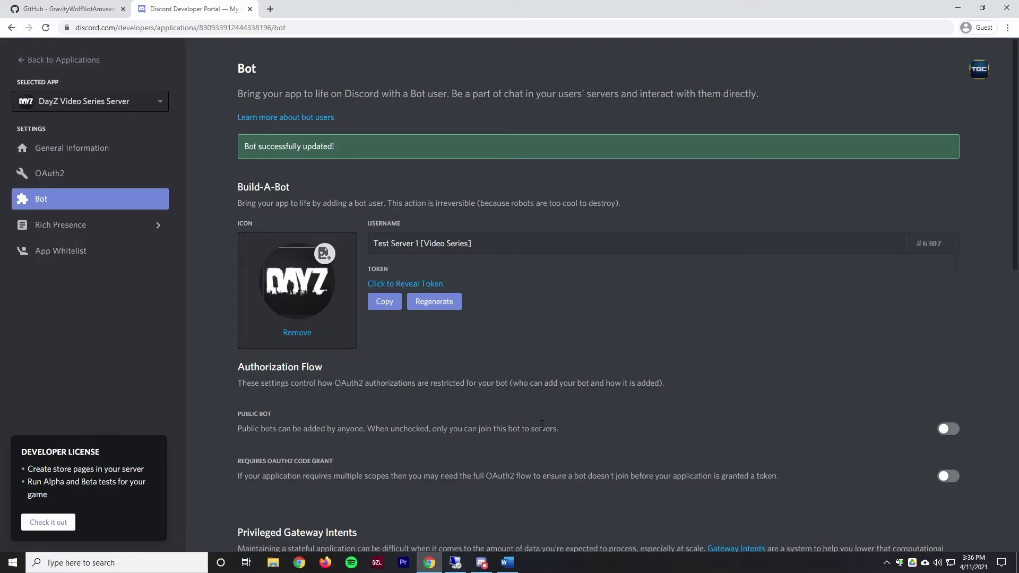
Look over the bot's permission options without selecting any and open the application's General Information
scroll(542, 424, "down", 12)
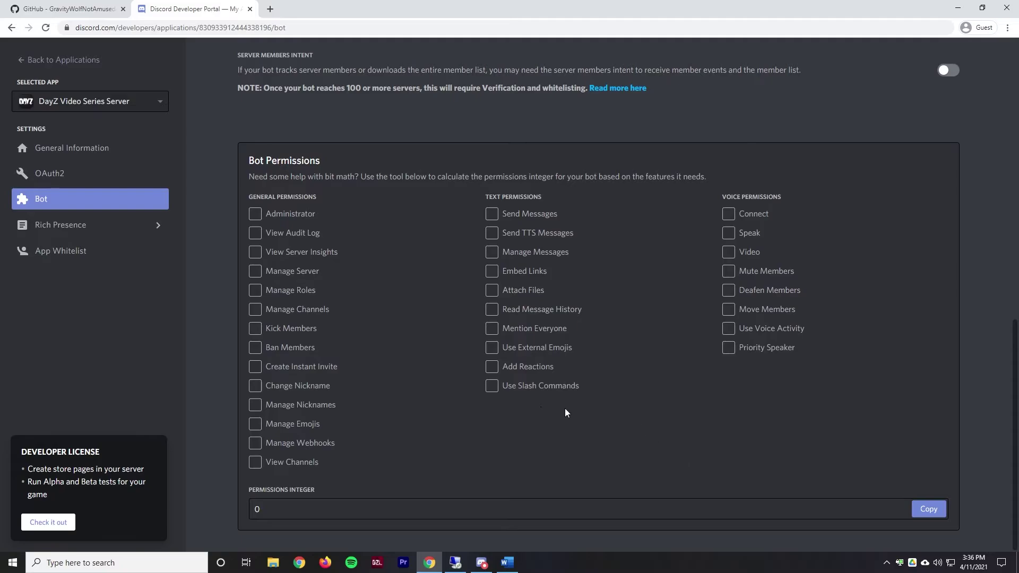
scroll(613, 445, "up", 12)
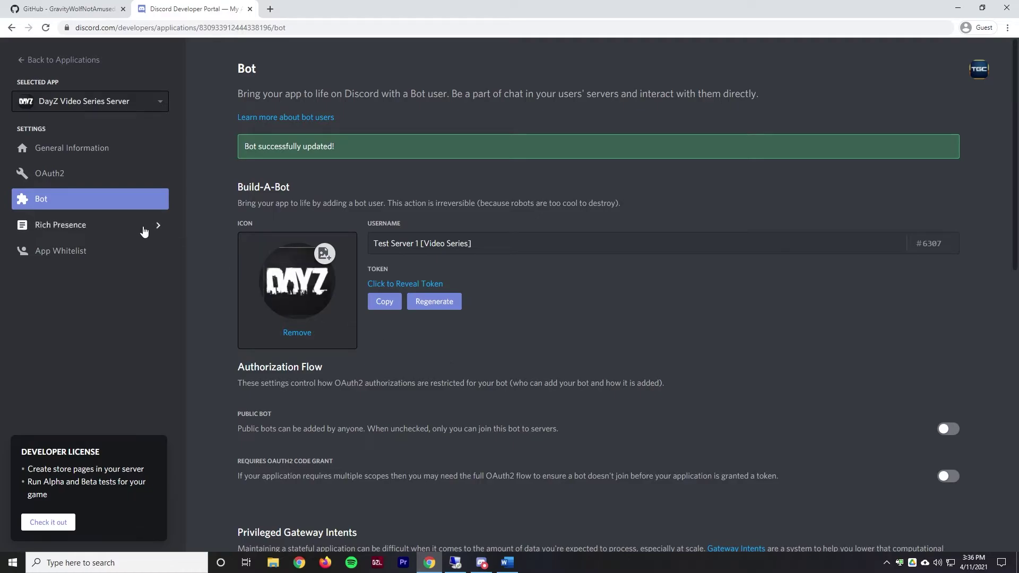
left_click(82, 150)
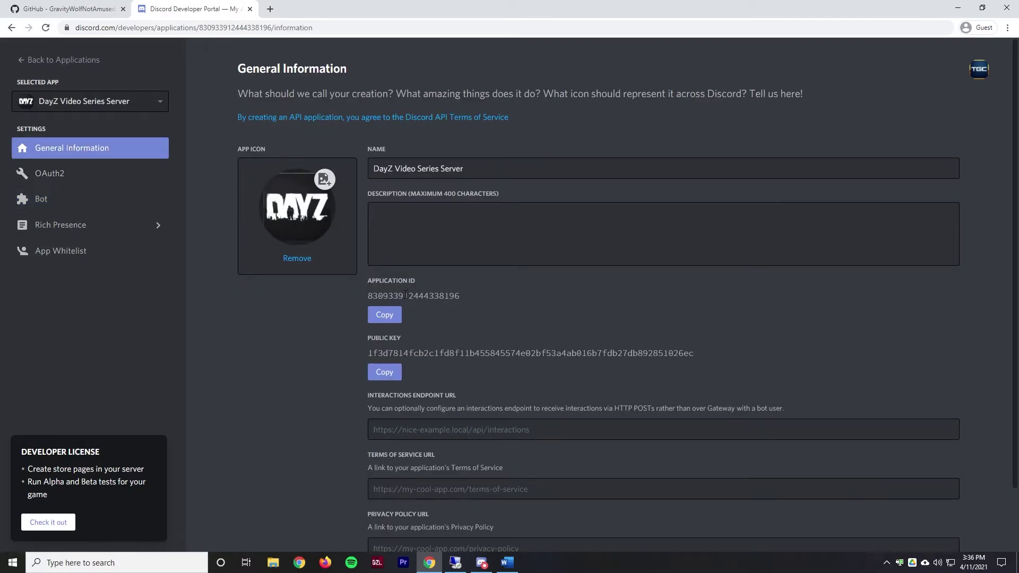
Copy the OAuth2 authorize URL from the GitHub README's Invite Your Bot section into the address of a new browser tab
left_click(129, 6)
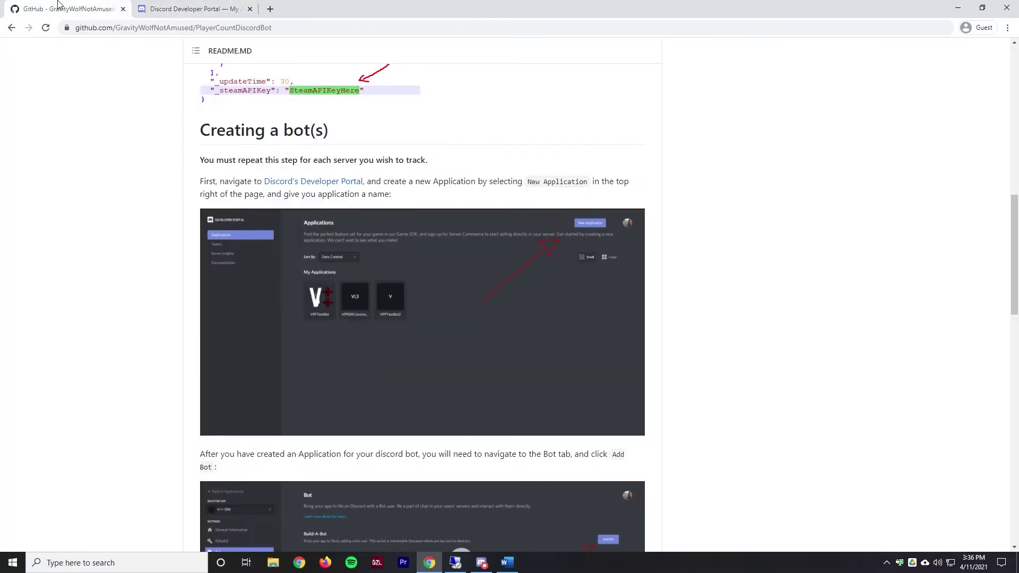
scroll(114, 221, "down", 6)
scroll(117, 222, "down", 14)
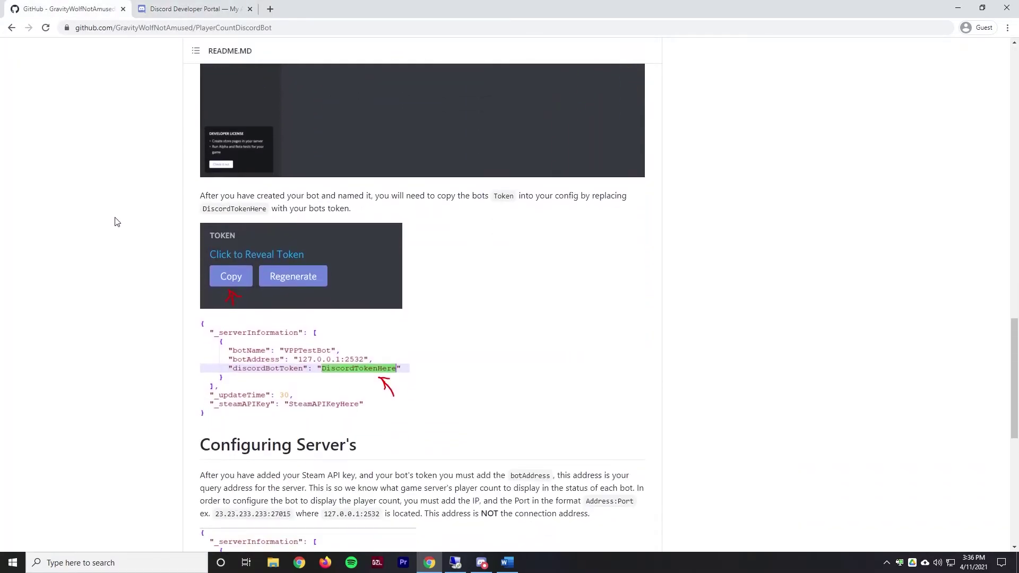
left_click_drag(476, 317, 205, 318)
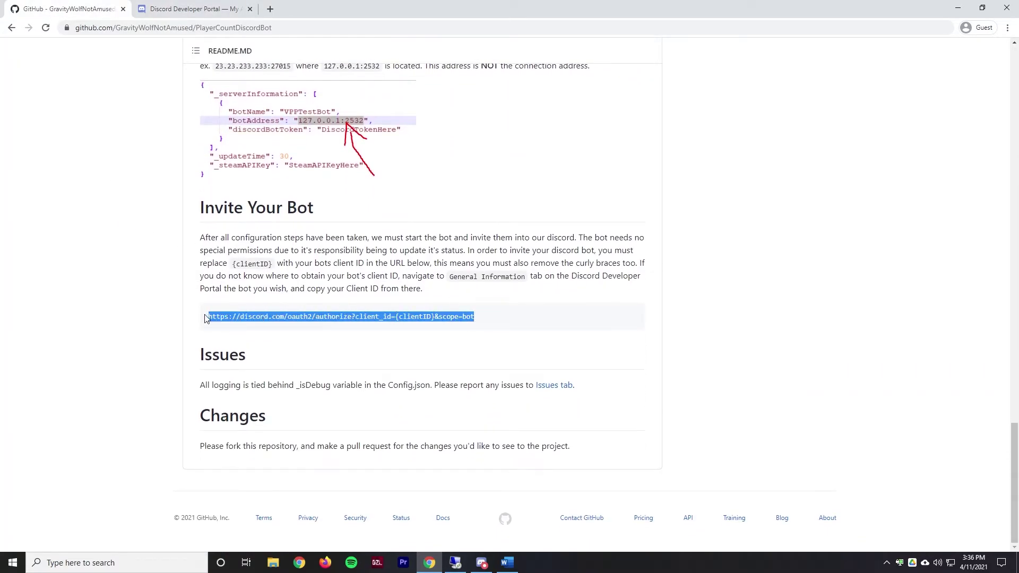
left_click(270, 9)
key("ctrl+v")
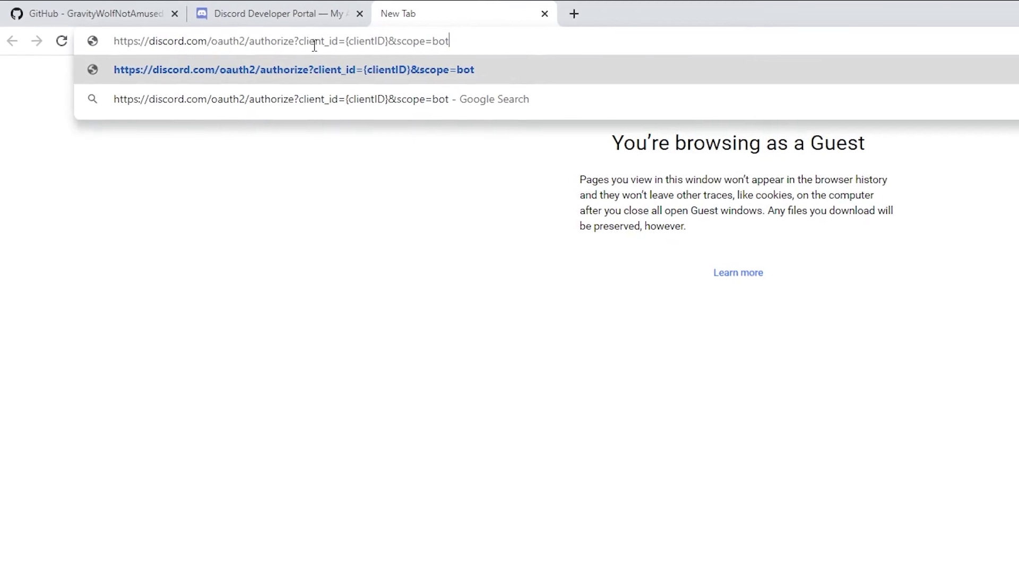
Copy the application ID from General Information and use it to replace {clientID}, including the braces, in the invite URL
left_click(307, 11)
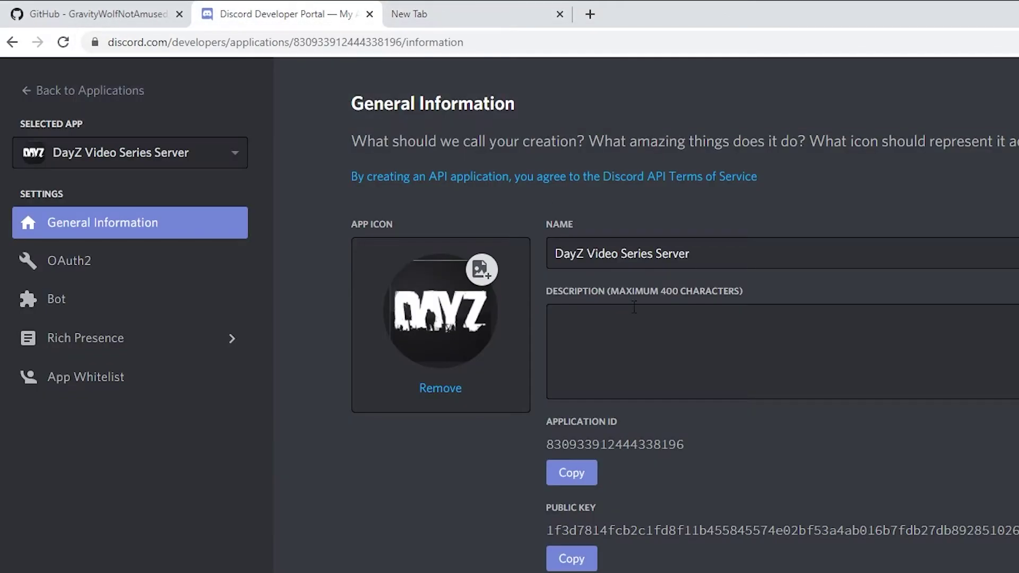
left_click(578, 481)
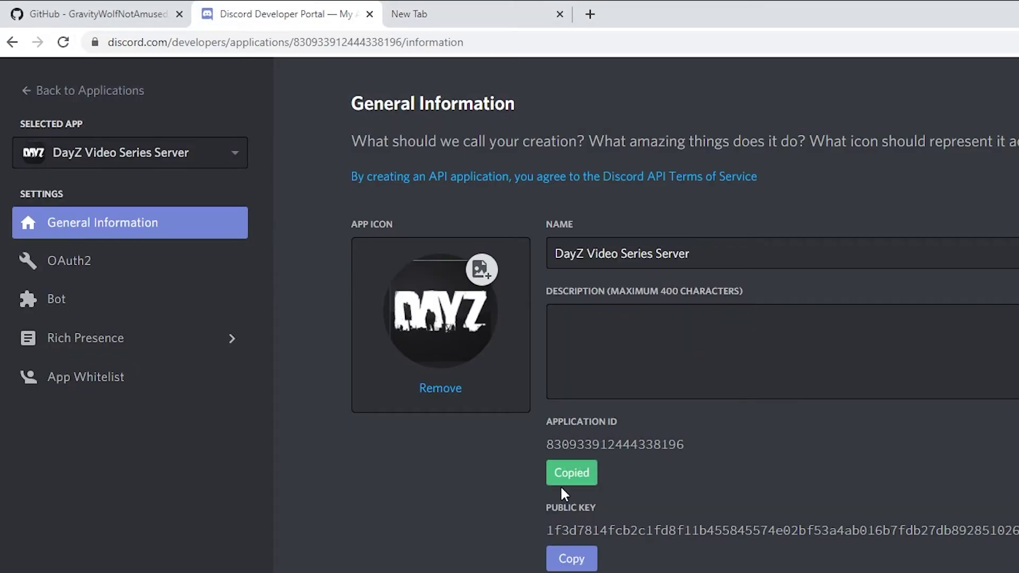
left_click(467, 14)
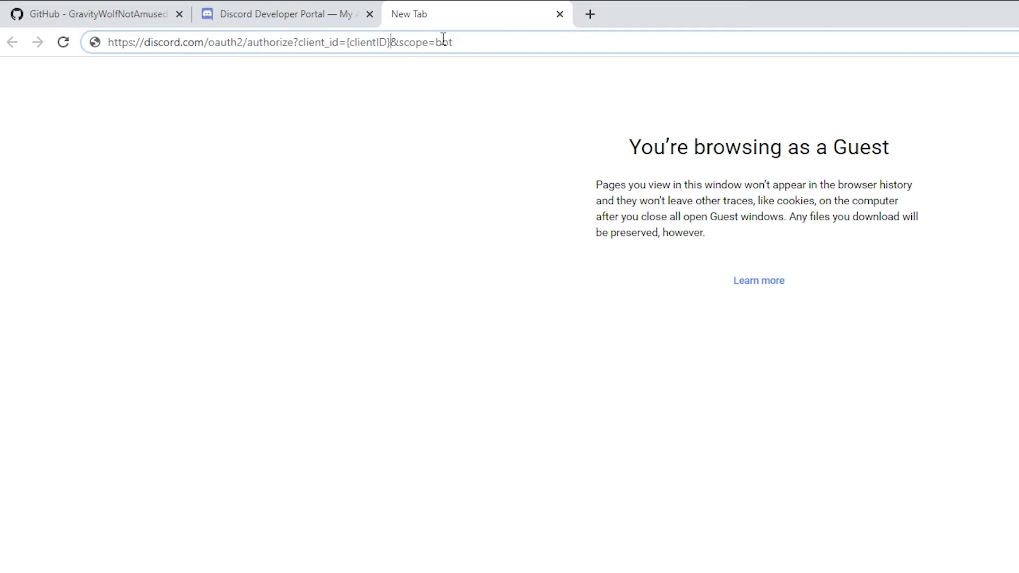
left_click_drag(390, 42, 360, 42)
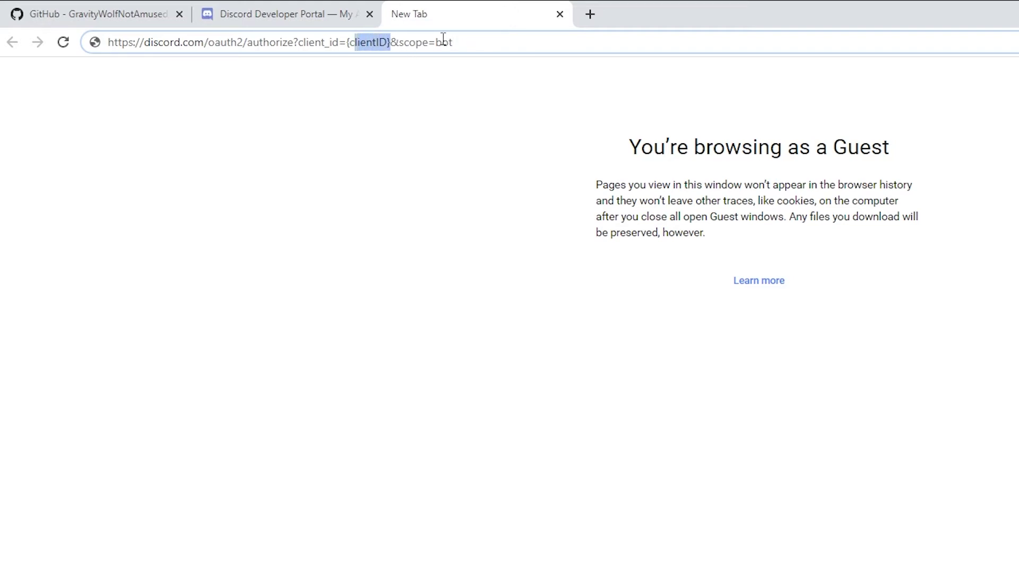
key("shift+Left")
key("ctrl+v")
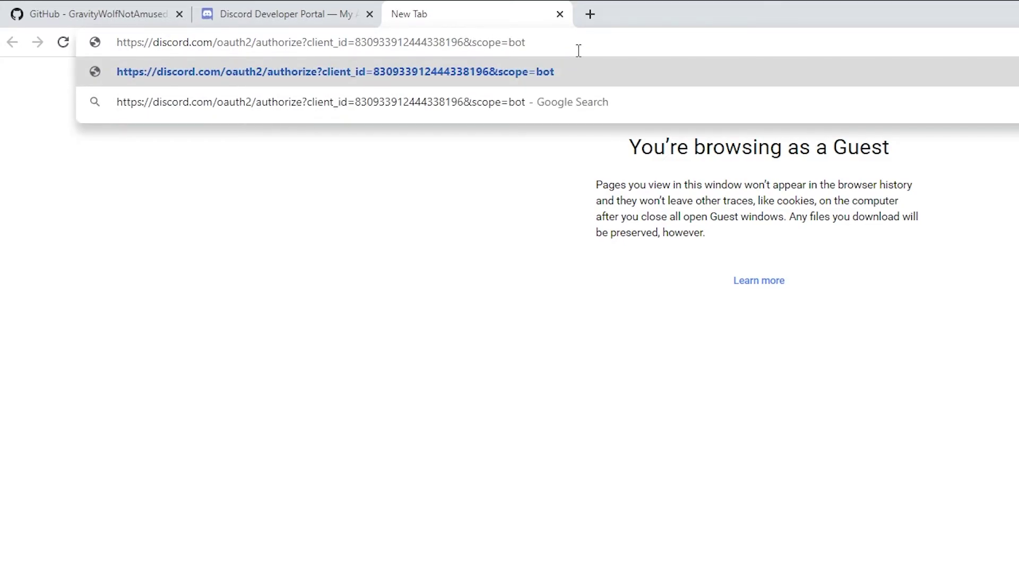
Load the invite URL, authorize the bot for the TheGamingChief server and complete the human verification
key("Return")
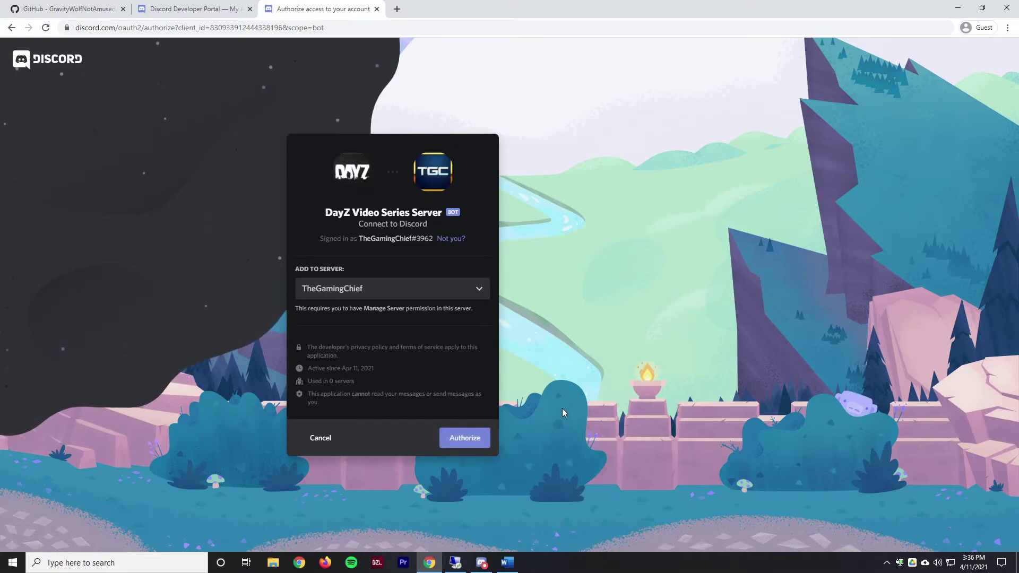
left_click(479, 439)
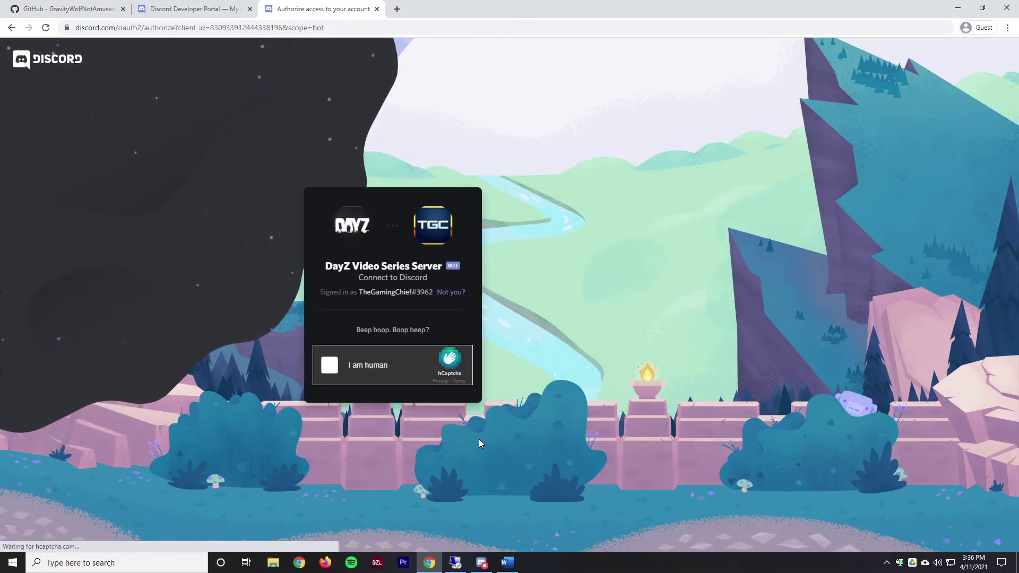
left_click(352, 368)
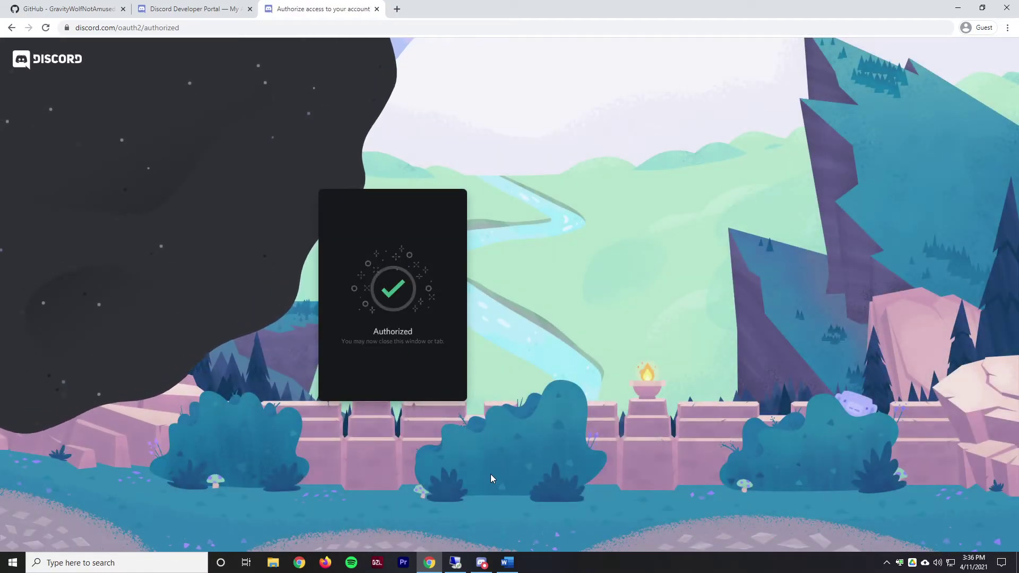
Switch to the Discord app and open the Roles list in the TheGamingChief server's settings
left_click(482, 563)
left_click(420, 544)
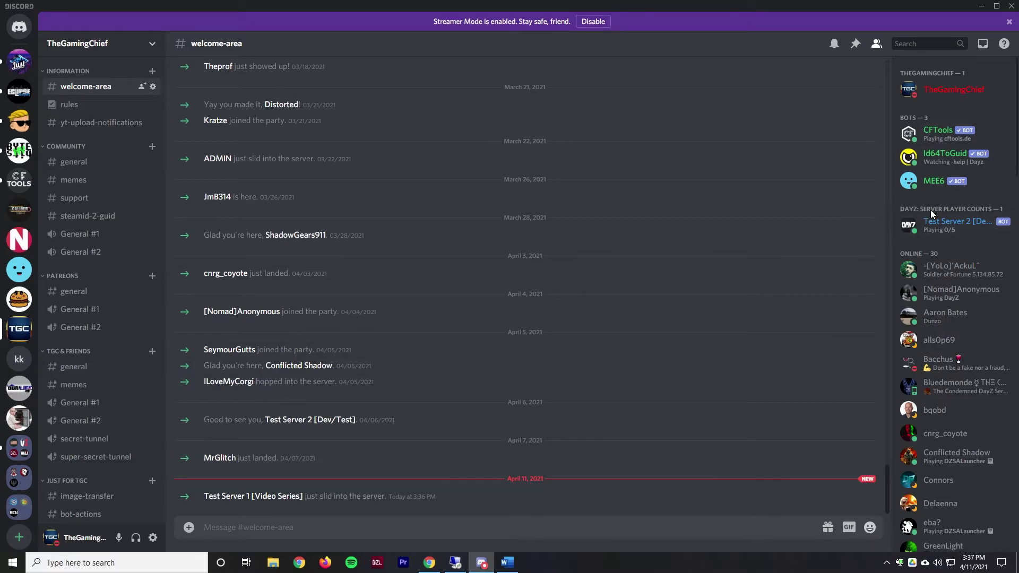
left_click(140, 43)
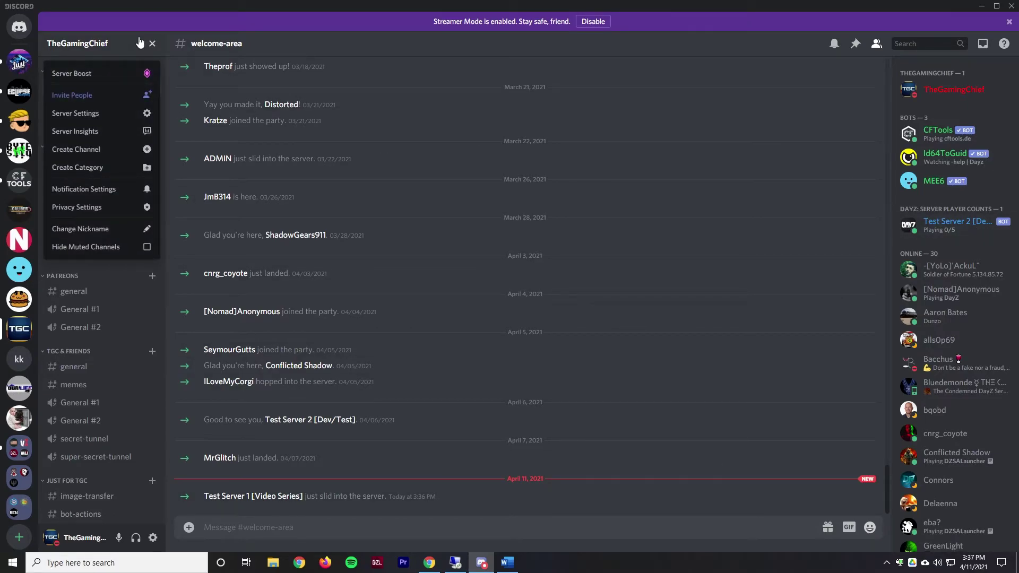
left_click(144, 113)
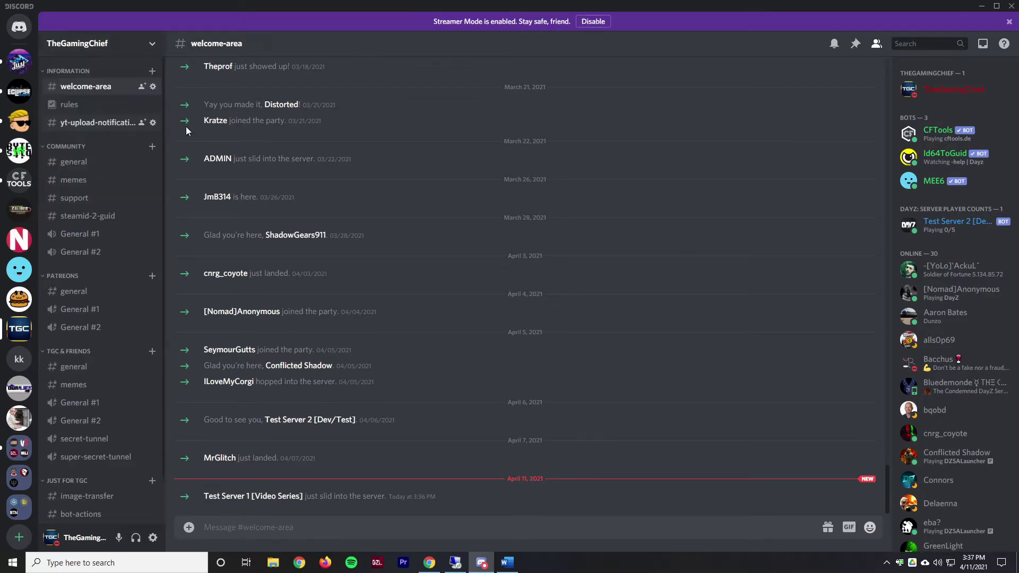
left_click(277, 84)
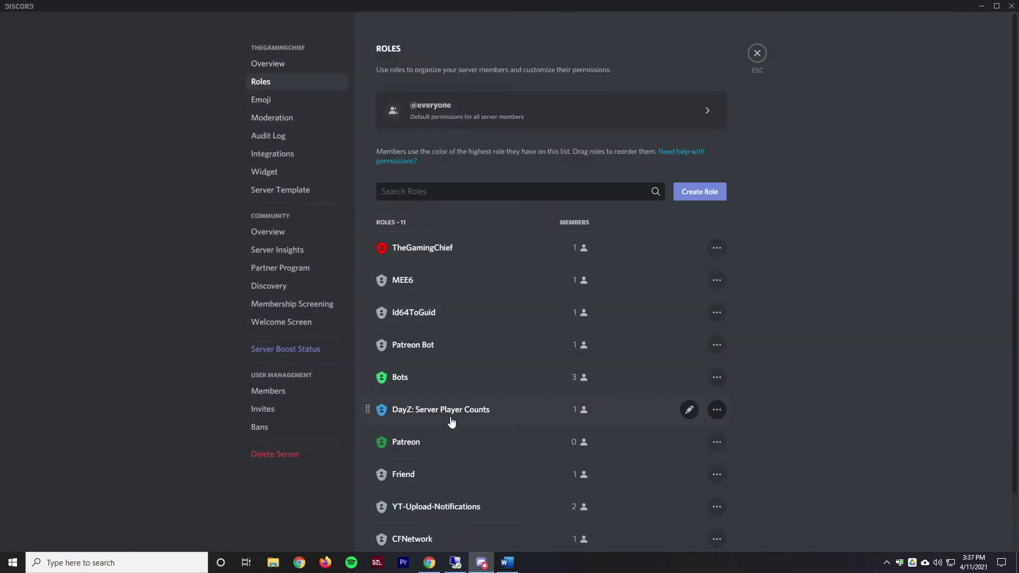
scroll(497, 360, "down", 1)
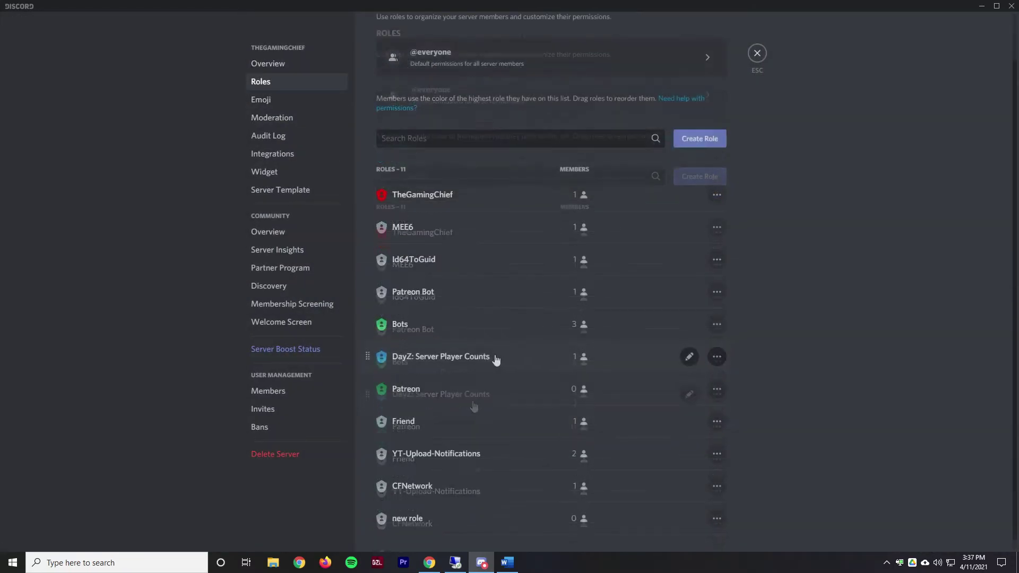
Review the display settings of the DayZ: Server Player Counts role and leave the server settings
left_click(479, 362)
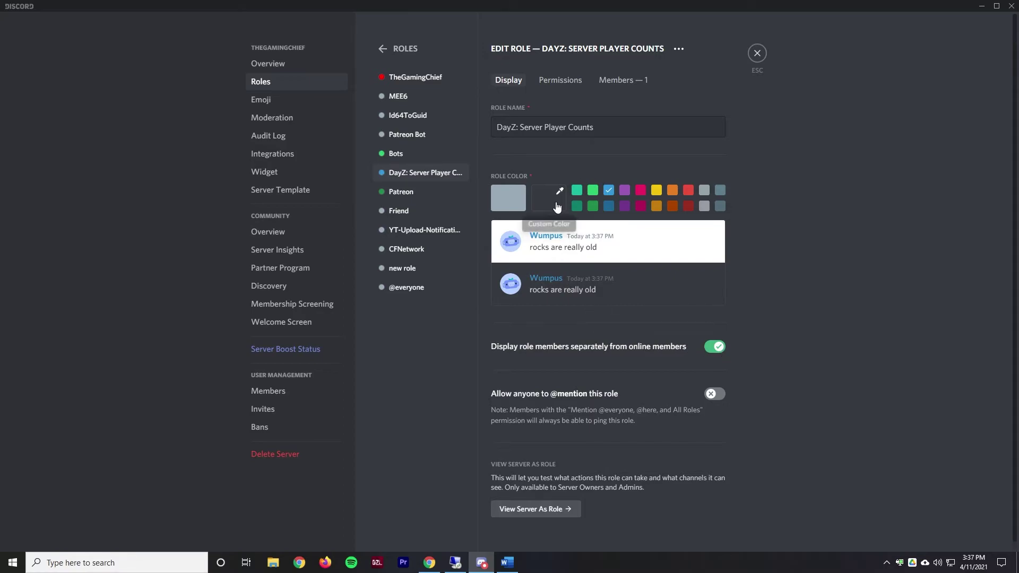
scroll(667, 378, "down", 1)
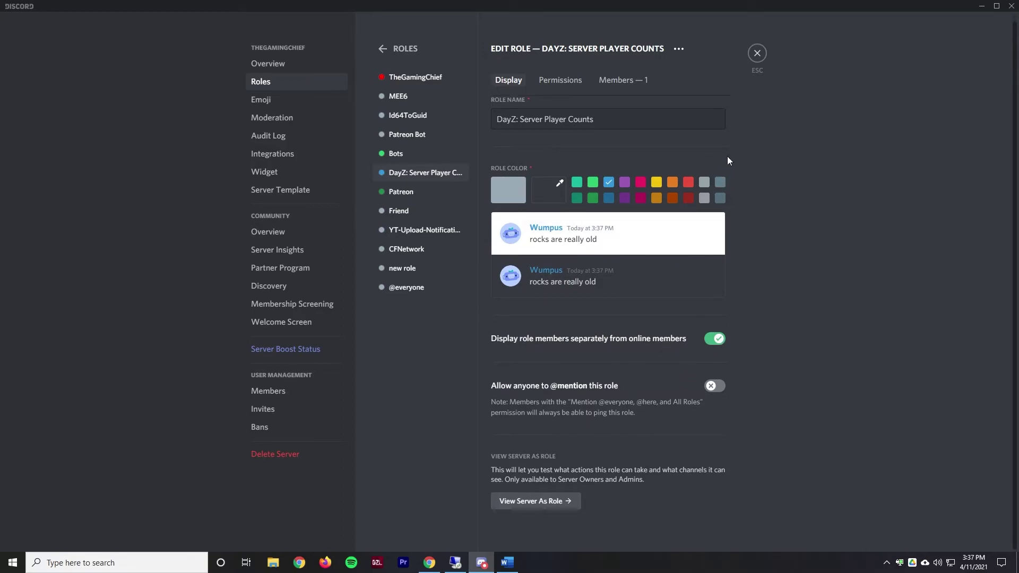
left_click(758, 54)
Assign the DayZ: Server Player Counts role to the Test Server 1 [Video Series] bot from its profile in welcome-area
left_click(297, 496)
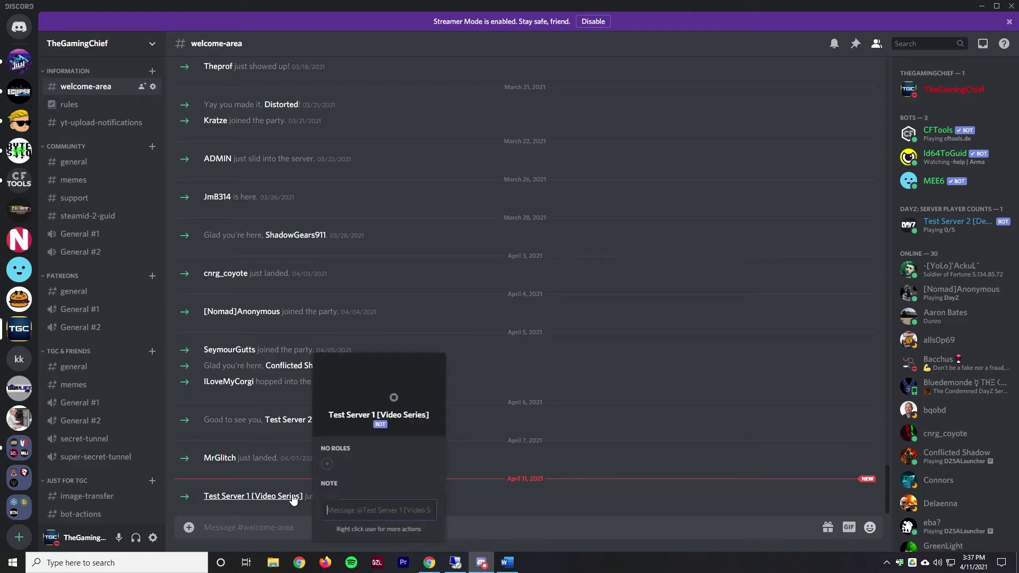
left_click(323, 464)
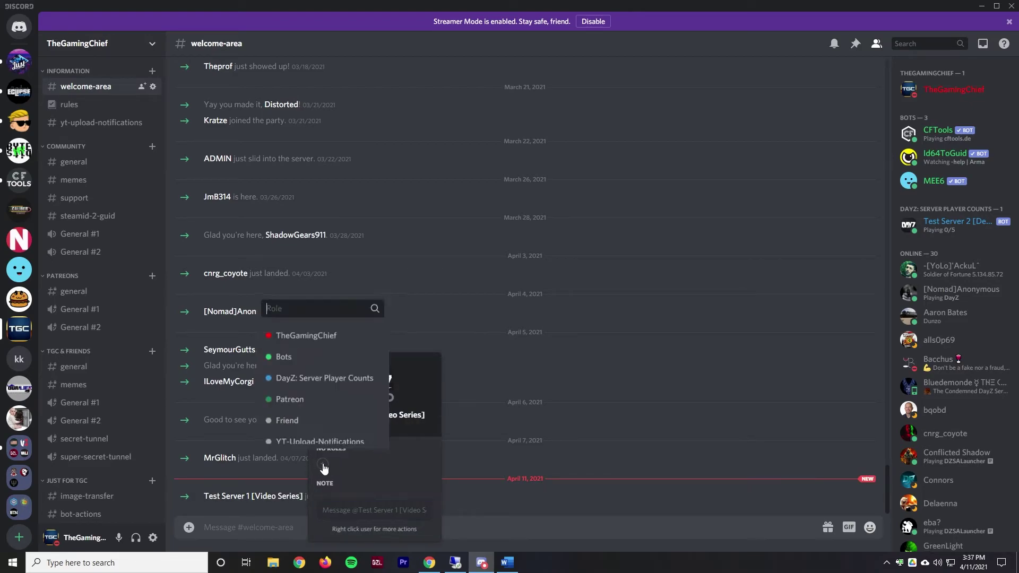
left_click(314, 383)
left_click(580, 408)
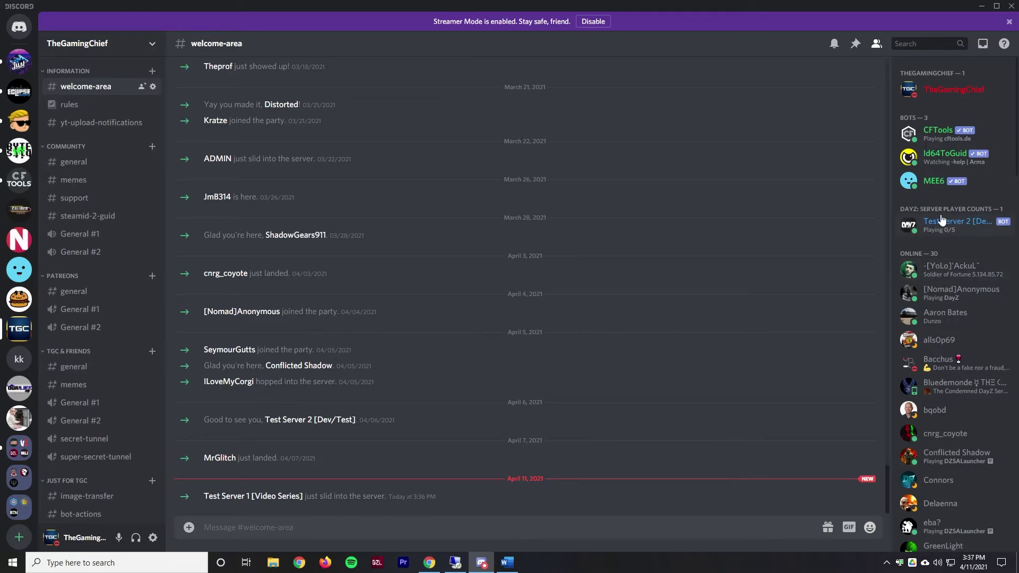
Copy the bot token from the Bot page of the Discord Developer Portal and paste it as discordBotToken in Config.json in Atom
left_click(430, 563)
left_click(180, 6)
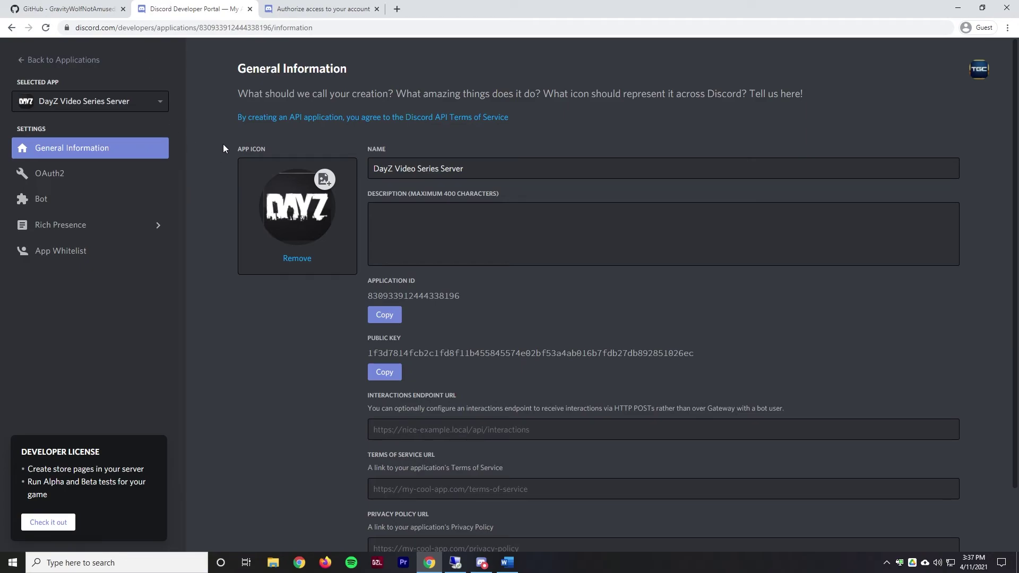
left_click(95, 204)
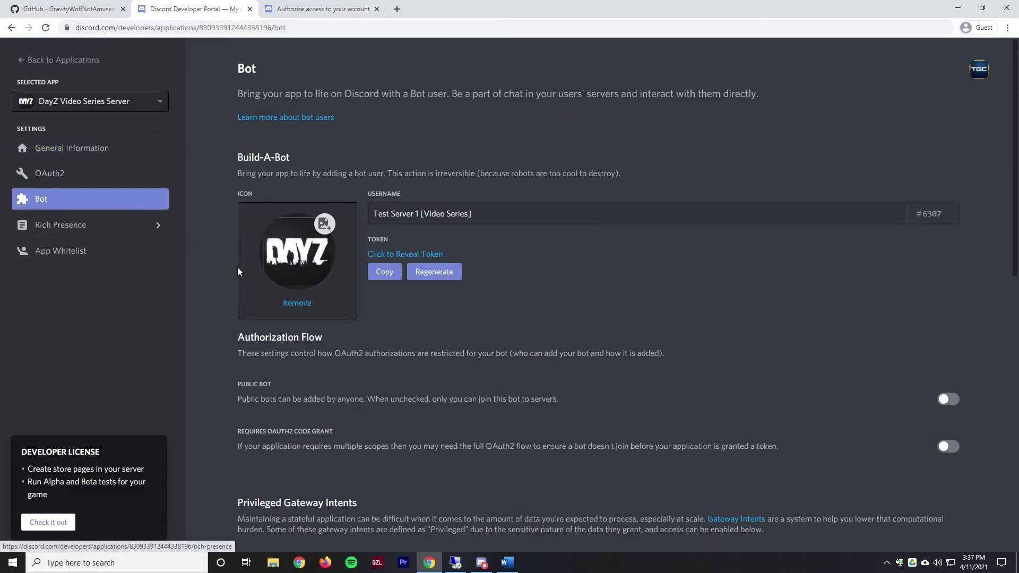
left_click(389, 256)
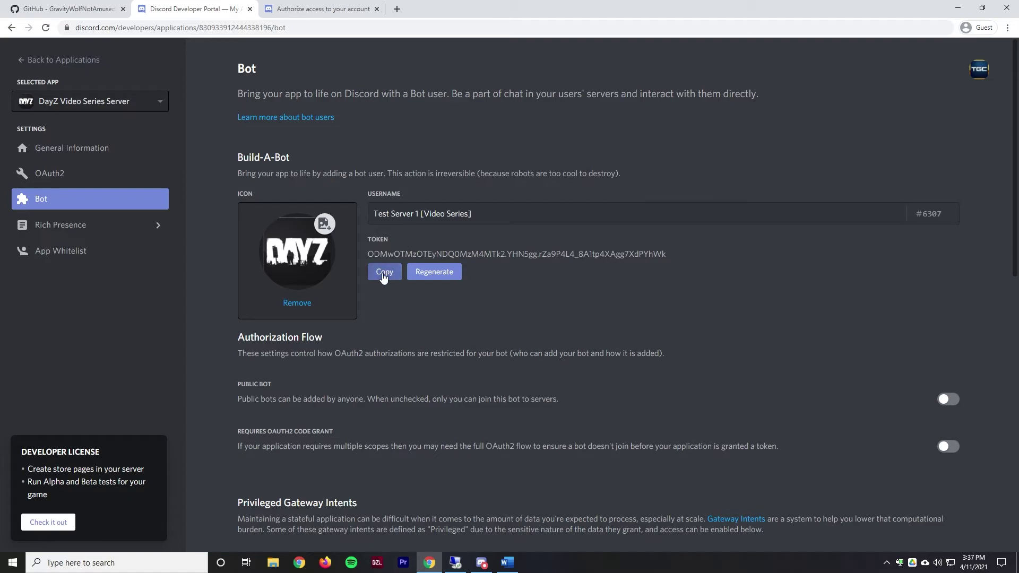
left_click(383, 277)
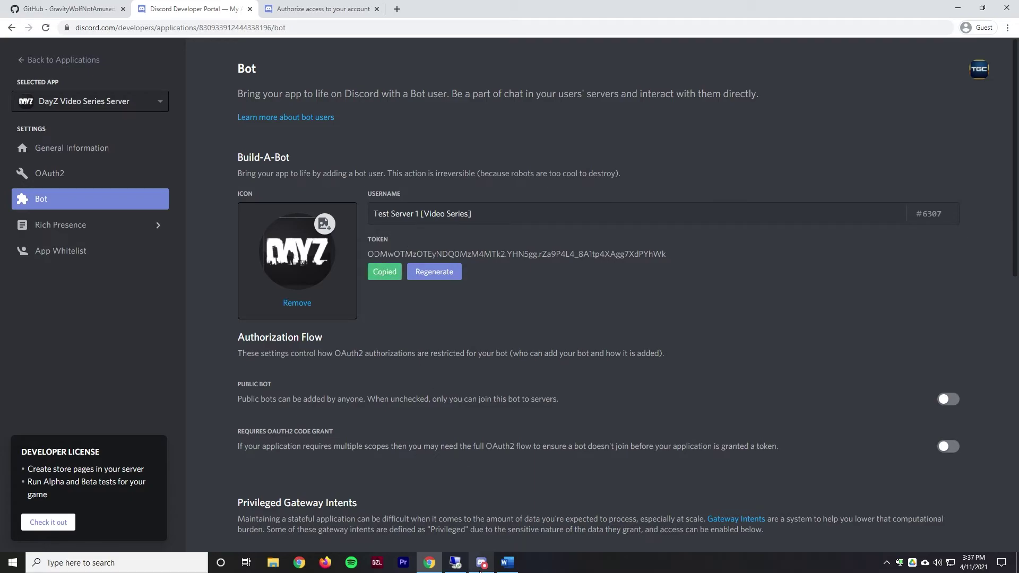
left_click(462, 569)
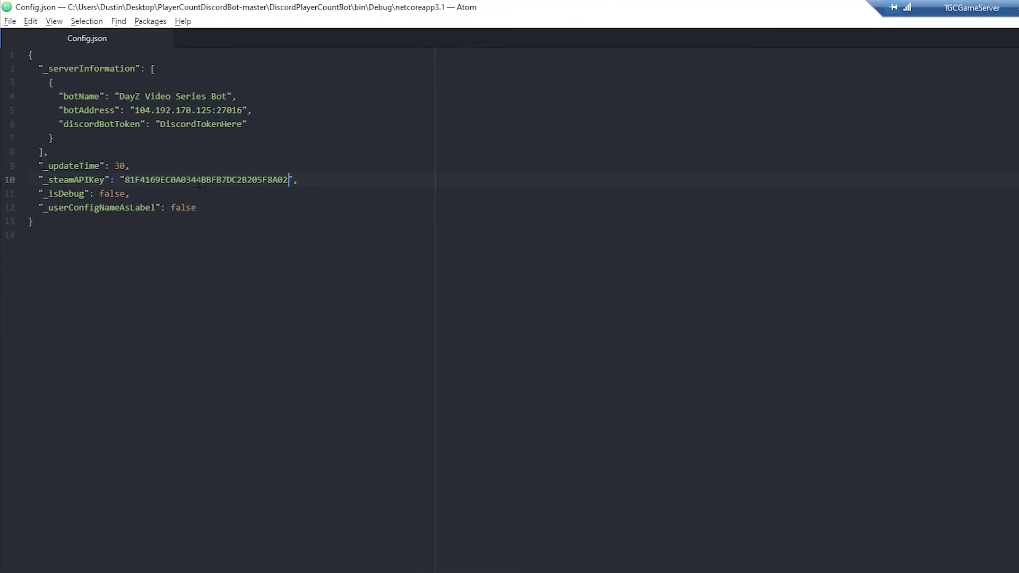
key("ctrl+v")
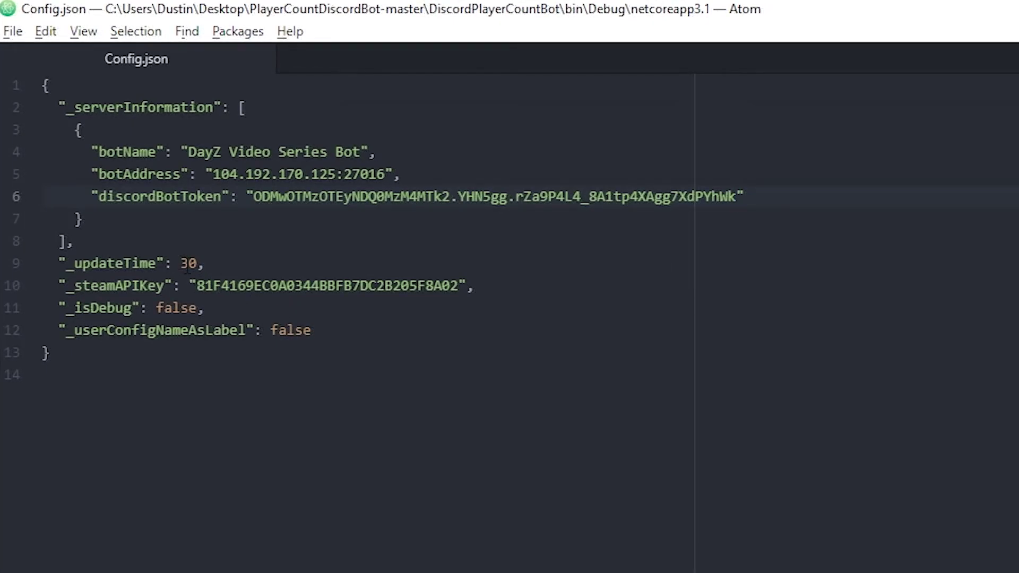
Review the _updateTime and _isDebug settings in Config.json
left_click(197, 264)
double_click(179, 313)
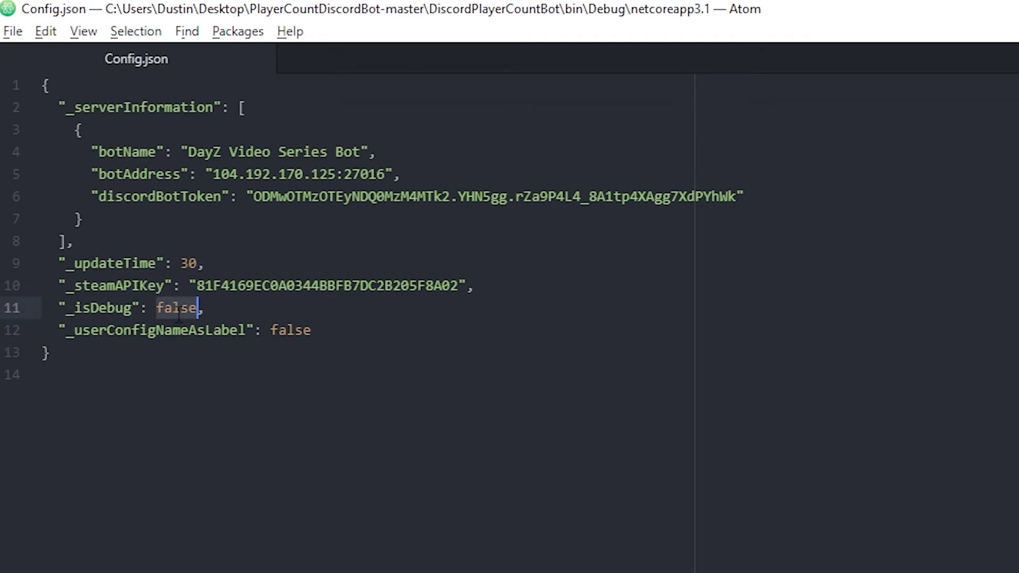
left_click(240, 311)
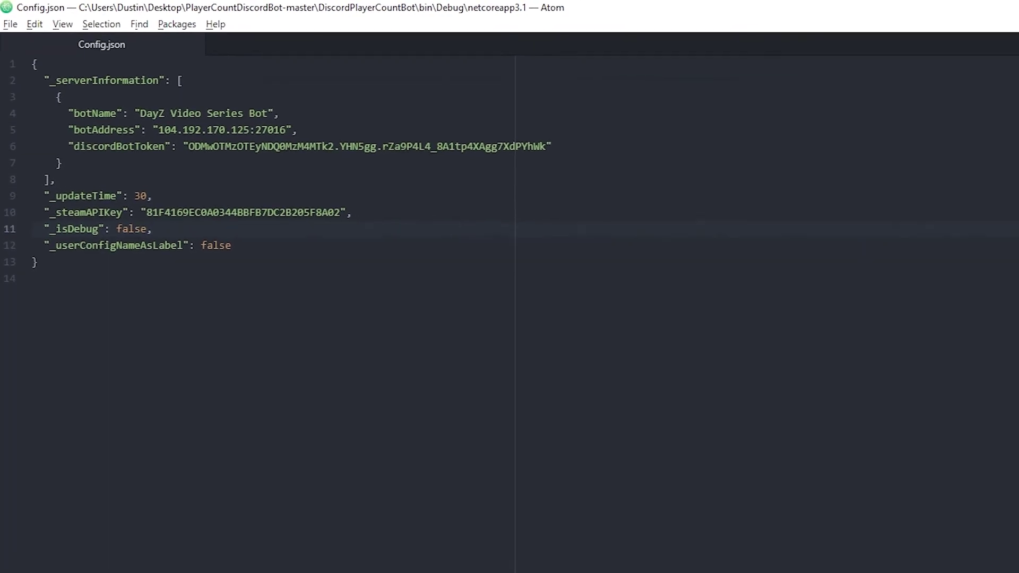
Run DiscordPlayerCountBot.exe from the netcoreapp3.1 folder on the game server, allowing it past the SmartScreen warning
left_click(958, 6)
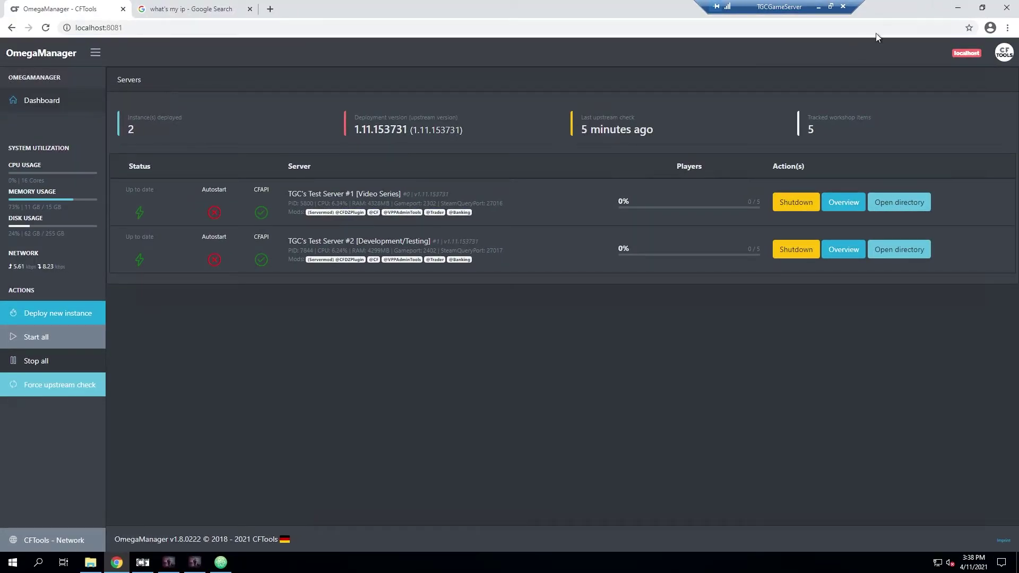
left_click(957, 6)
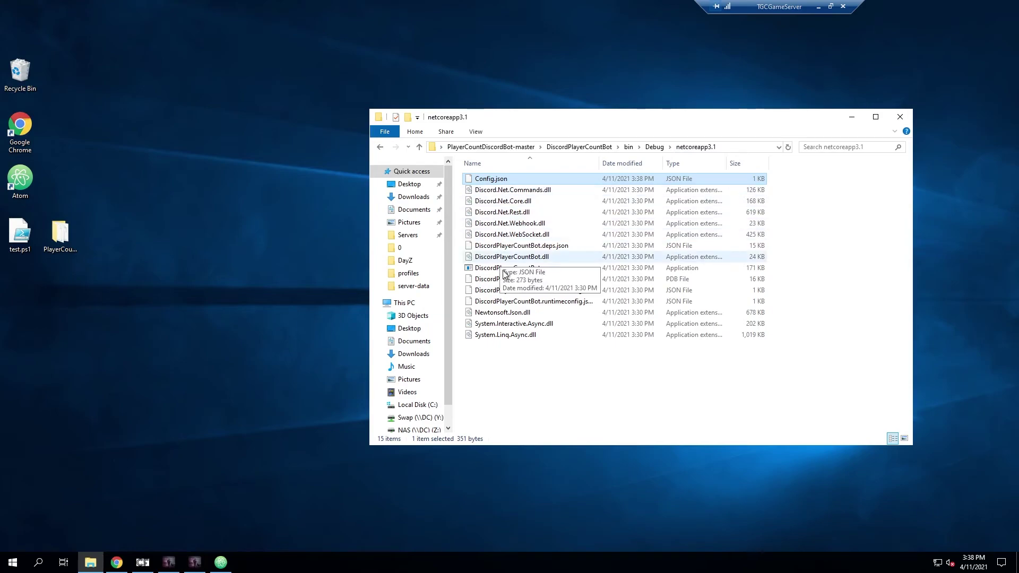
left_click(520, 267)
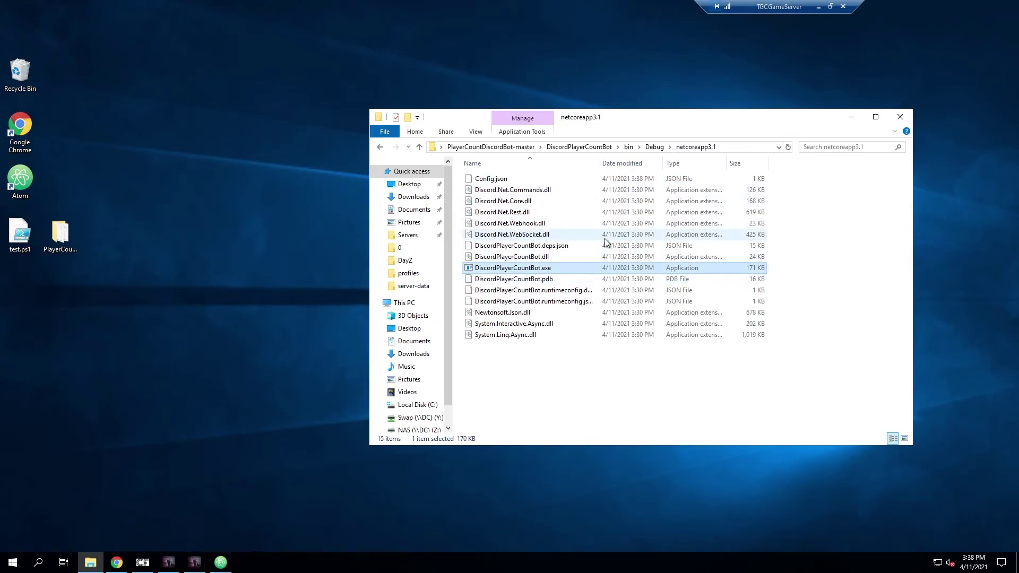
key("Return")
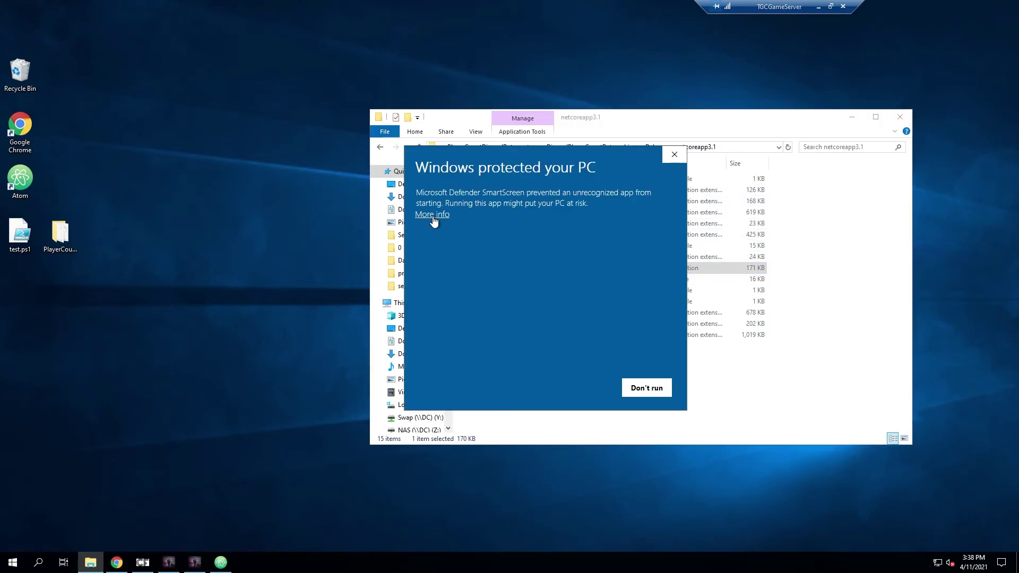
left_click(431, 217)
left_click(584, 388)
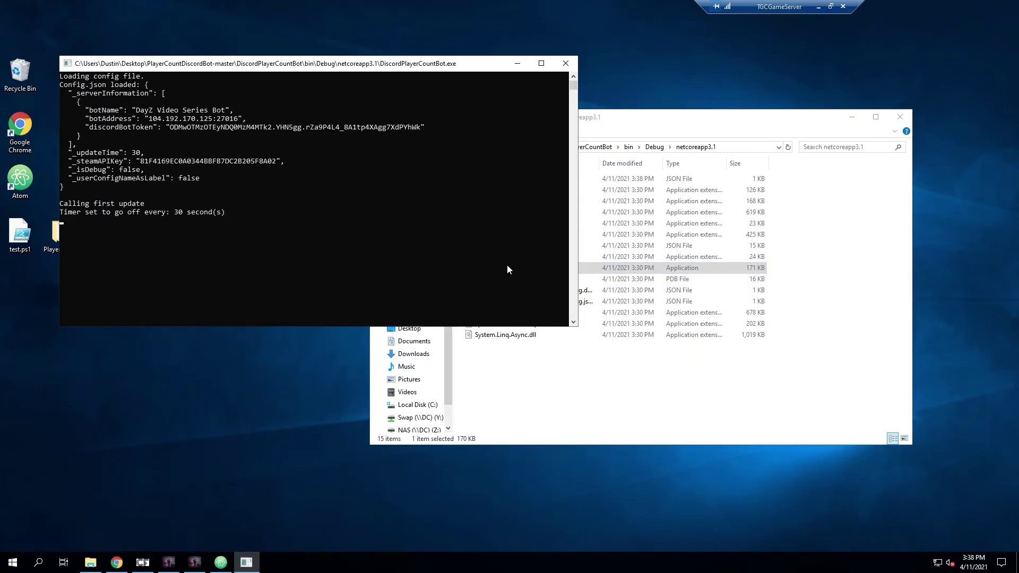
Switch to the Discord app and check the Test Server 1 bot's profile for its player count status and role
left_click(818, 6)
left_click(481, 562)
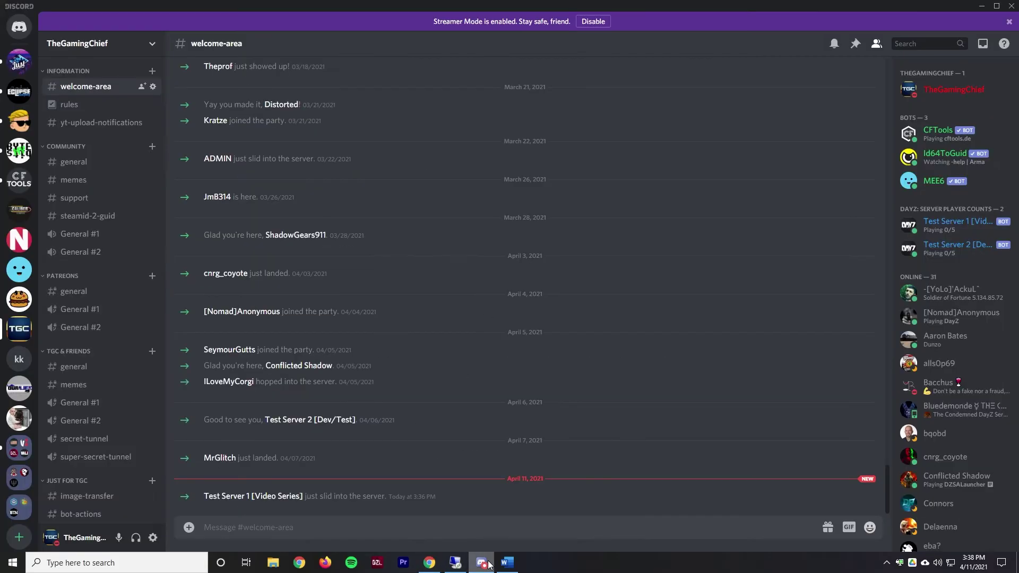
left_click(962, 226)
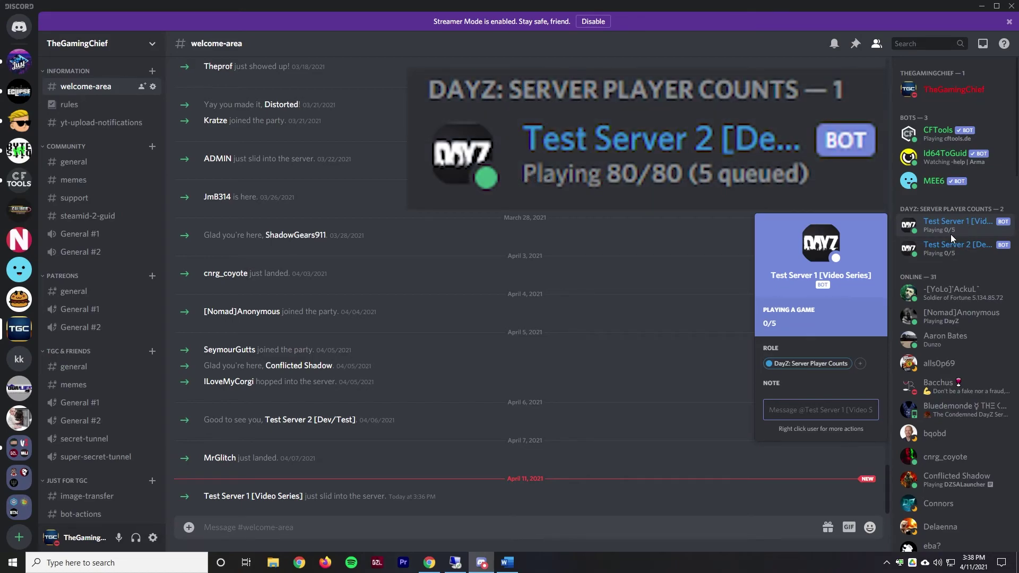
left_click(582, 399)
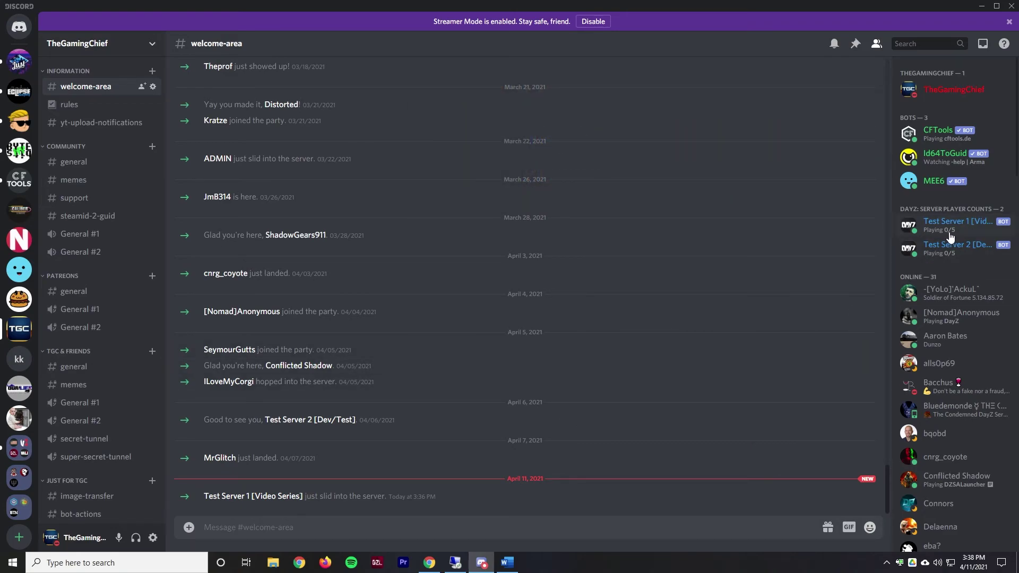
left_click(949, 230)
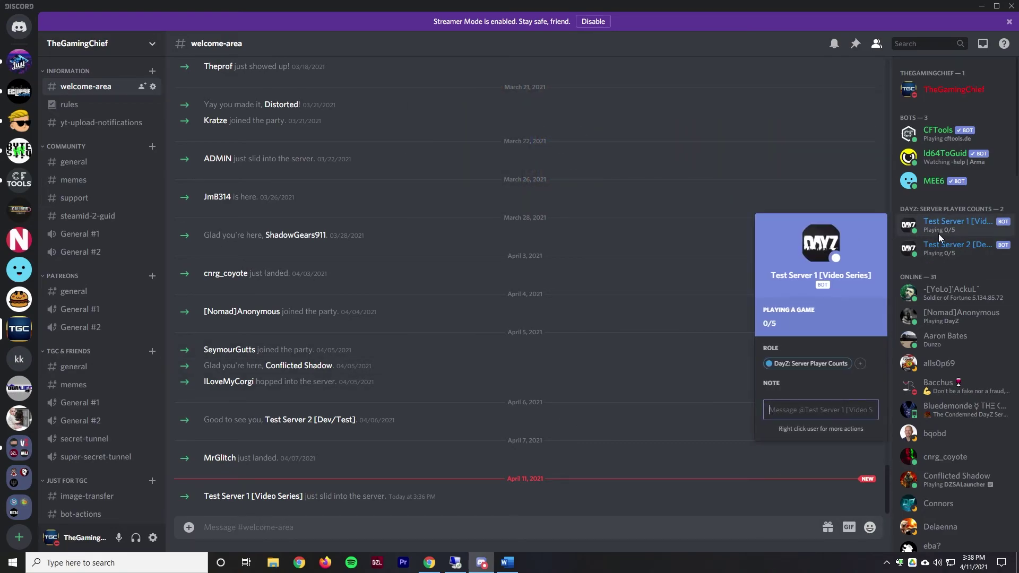
left_click(716, 183)
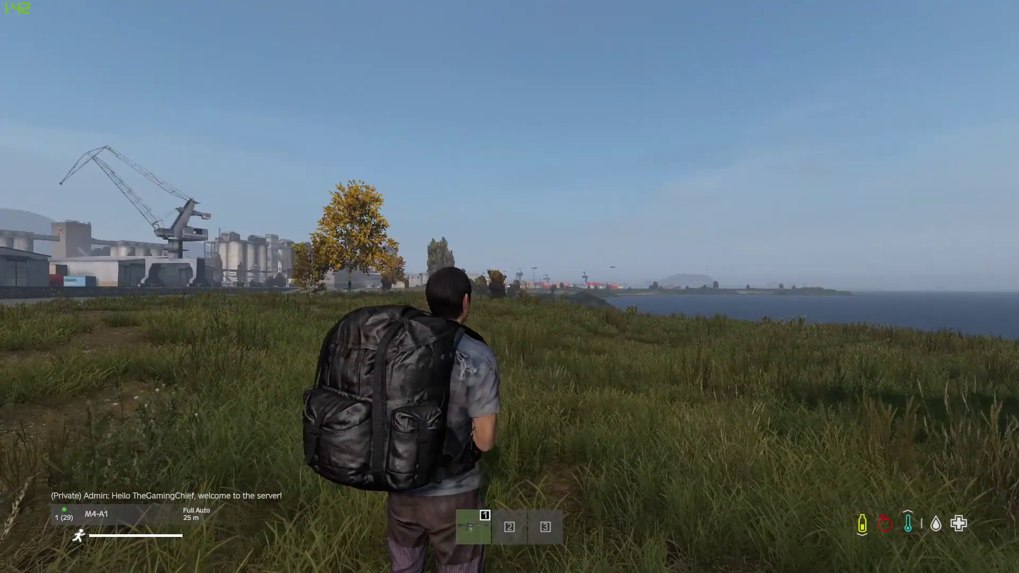
Return from the DayZ game to Discord and check the Test Server 1 bot's updated player count
key("alt+Tab")
left_click(481, 562)
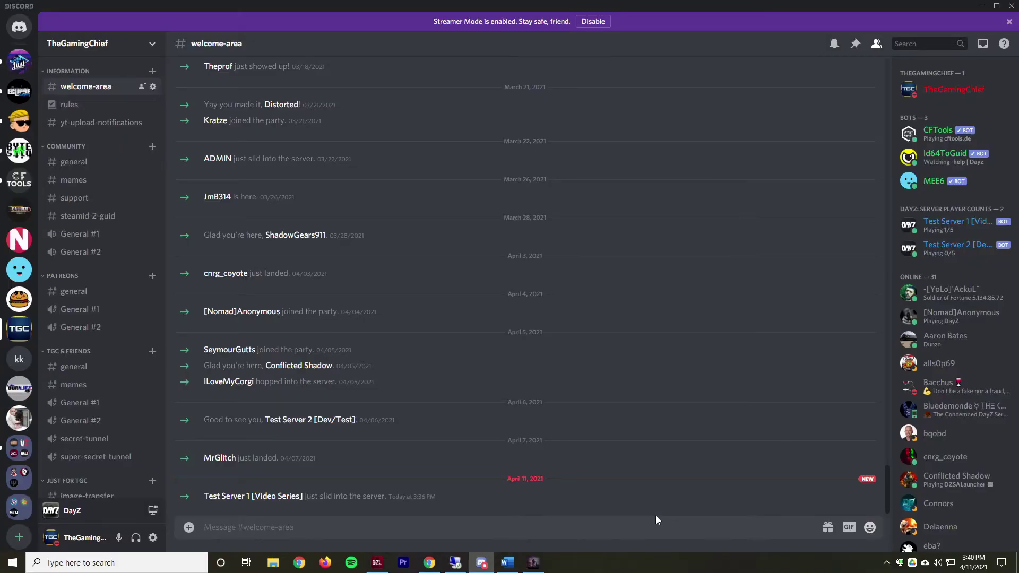
left_click(948, 226)
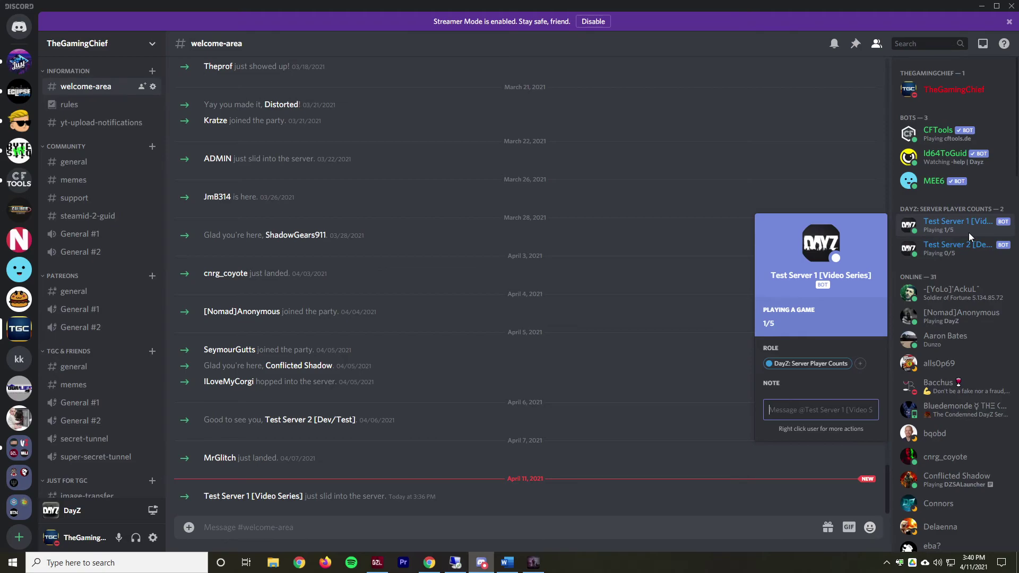
left_click(821, 195)
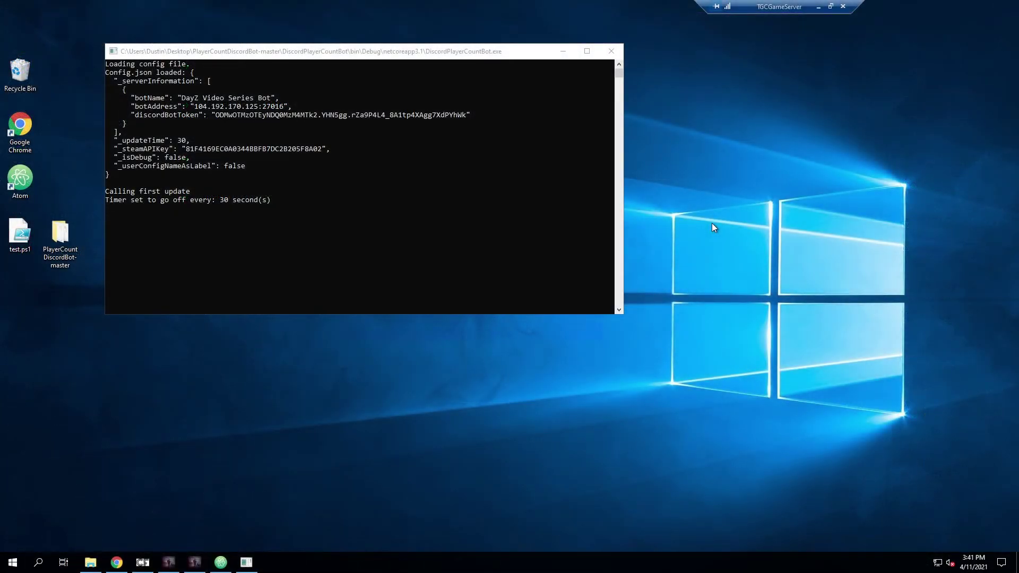
left_click(399, 51)
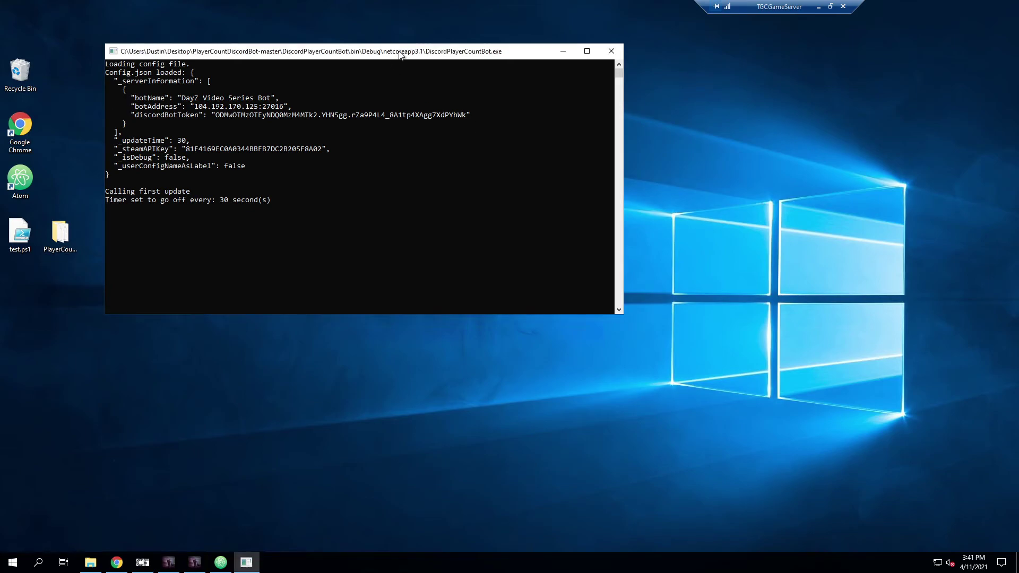
left_click(351, 62)
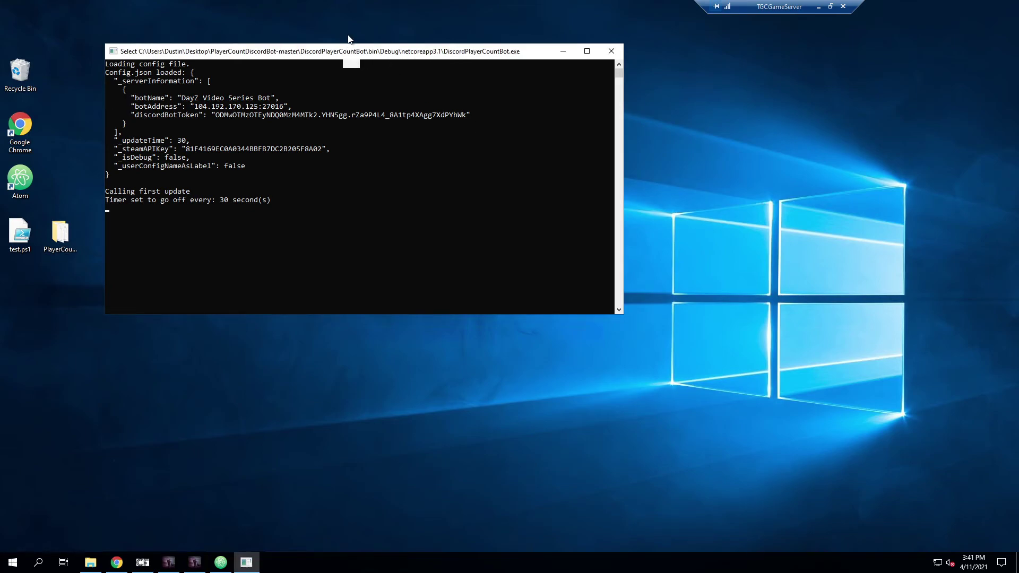
left_click_drag(349, 43, 342, 29)
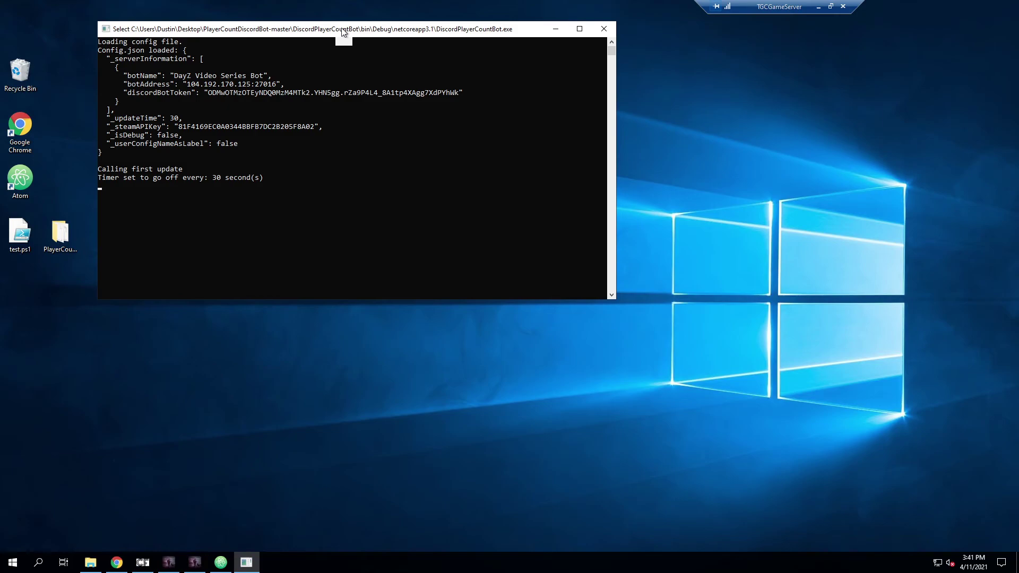